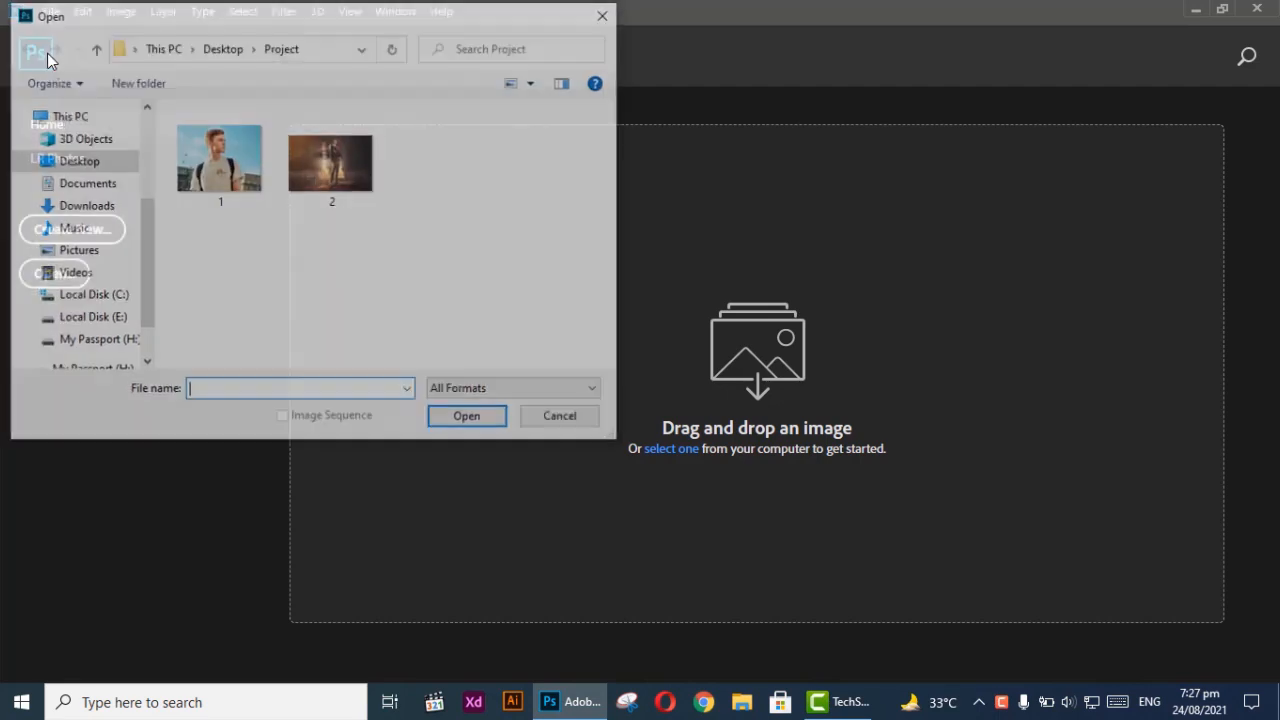
# Open image 1 from the Project folder and crop it to the man's head and shoulders, about 13.44 by 13.54 inches.
pyautogui.doubleClick(223, 170)
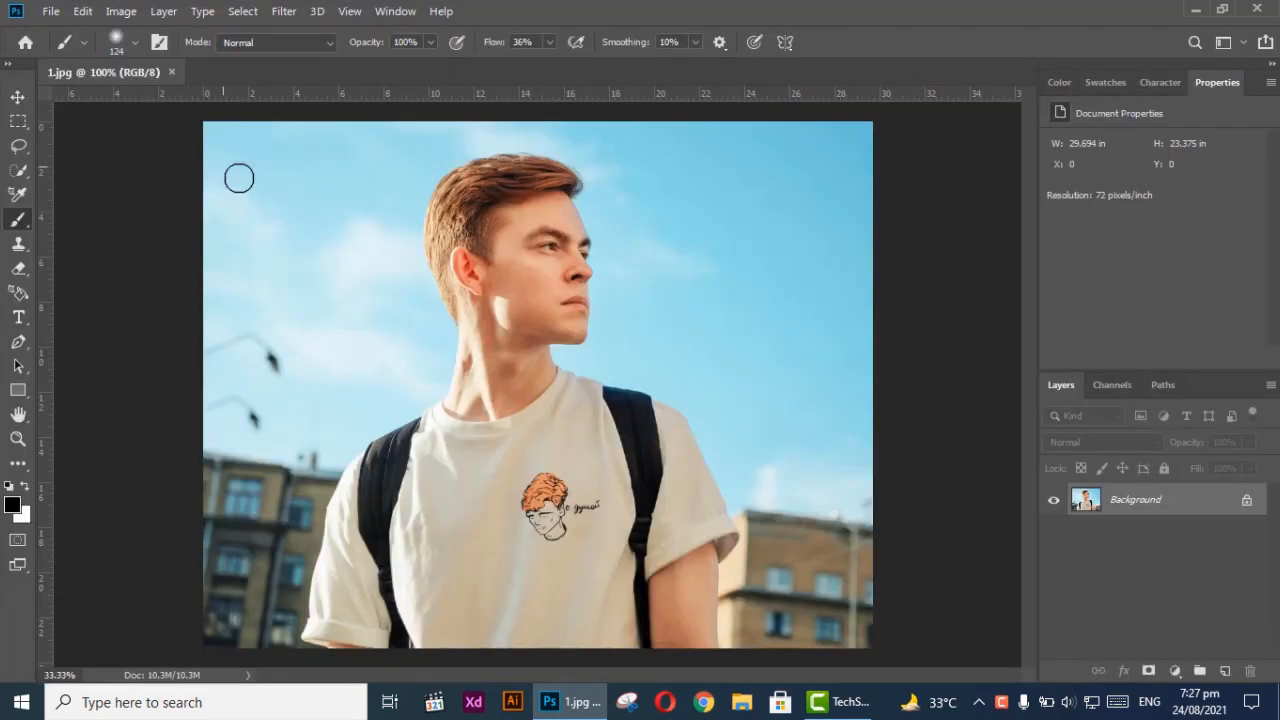
pyautogui.press('f')
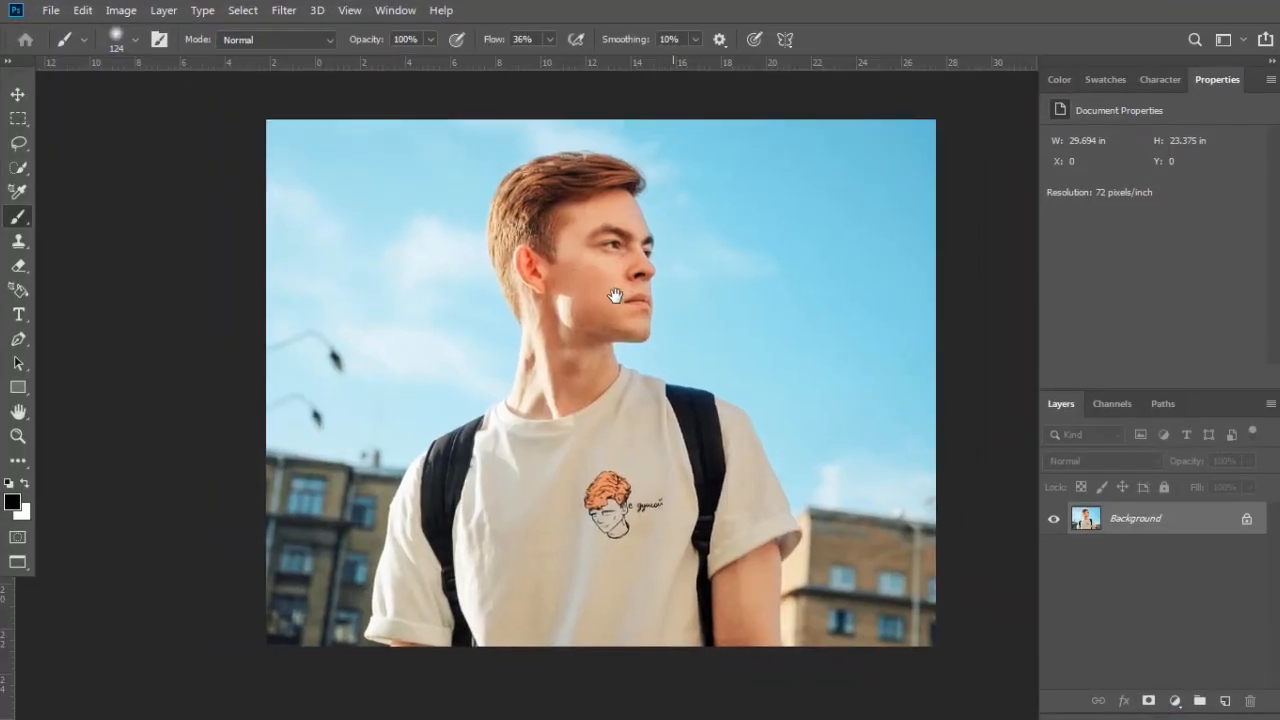
pyautogui.press('c')
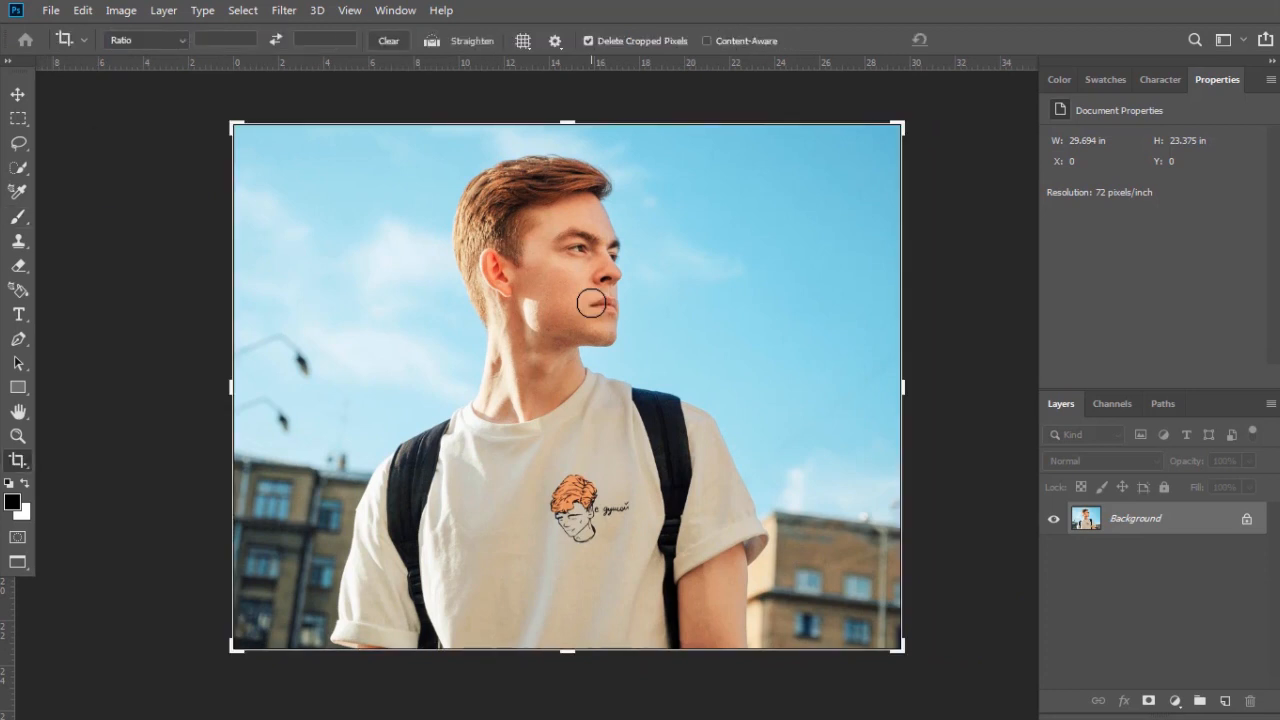
pyautogui.moveTo(898, 645); pyautogui.dragTo(805, 530)
pyautogui.moveTo(333, 228); pyautogui.dragTo(415, 235)
pyautogui.moveTo(614, 347); pyautogui.dragTo(623, 352)
pyautogui.click(982, 40)
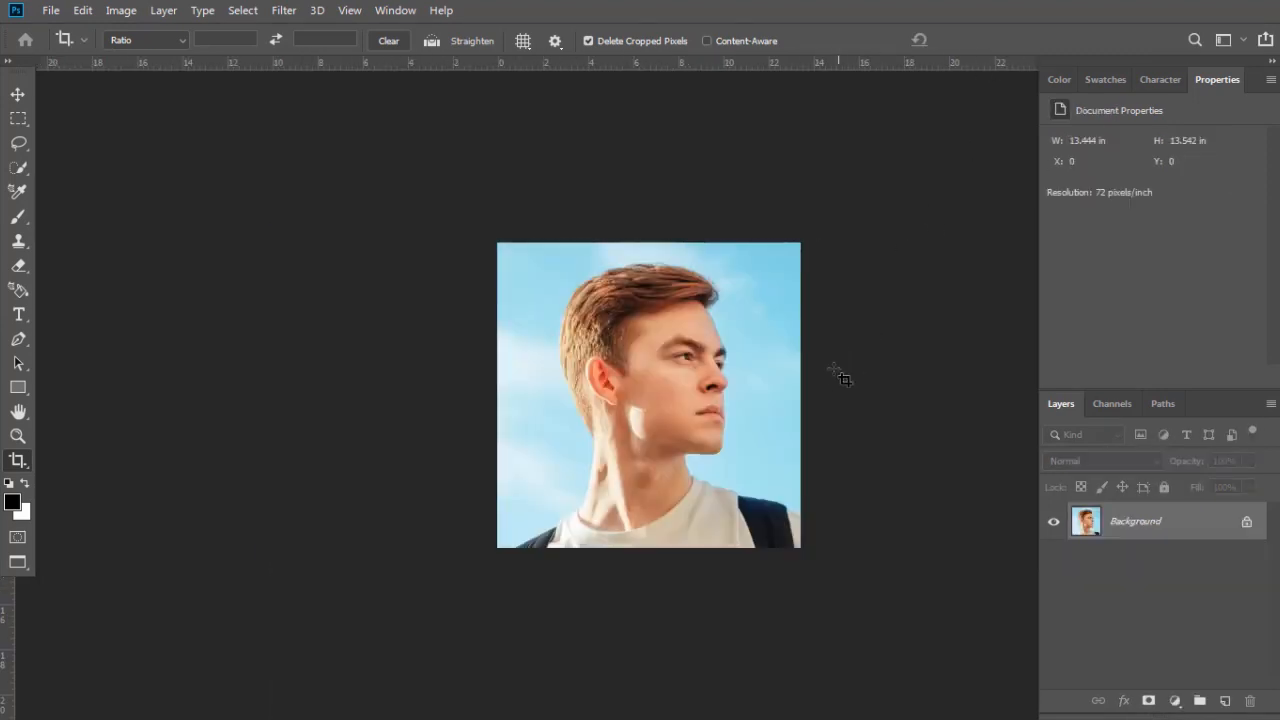
pyautogui.scroll(-1, 793, 421)
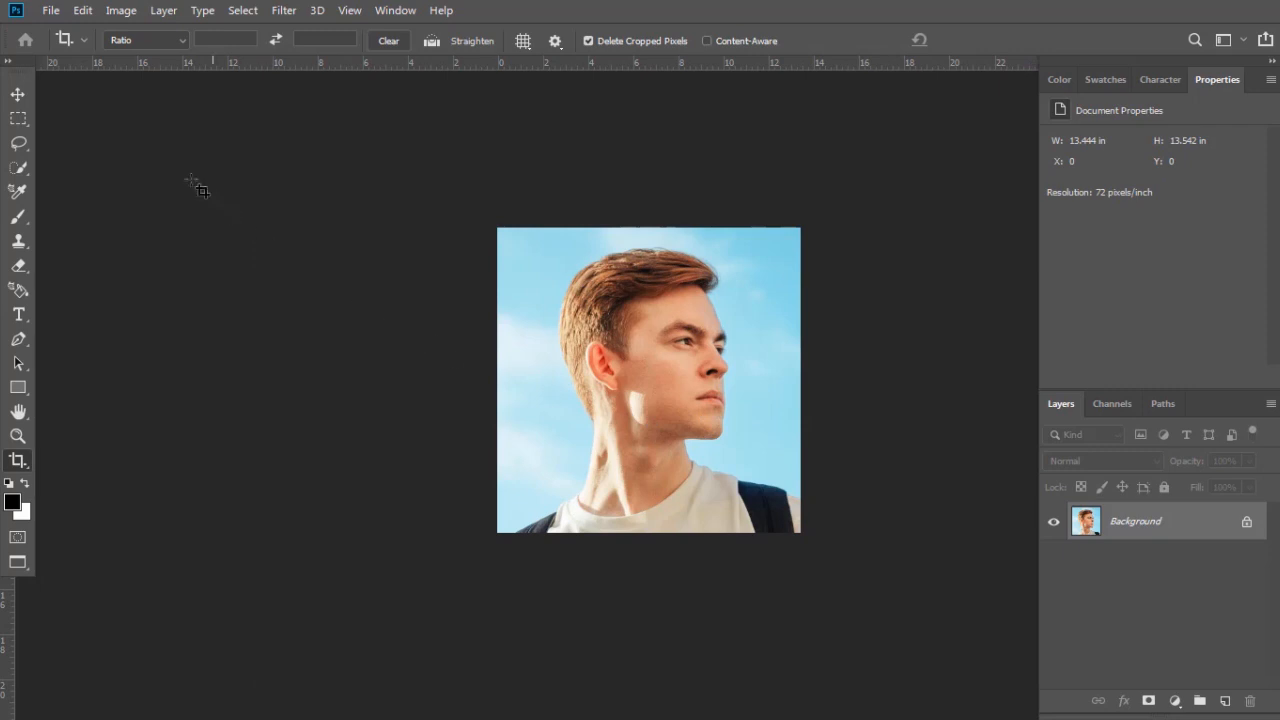
# Select the man's head, neck and shoulders with the Quick Selection tool, leaving out the sky.
pyautogui.click(17, 95)
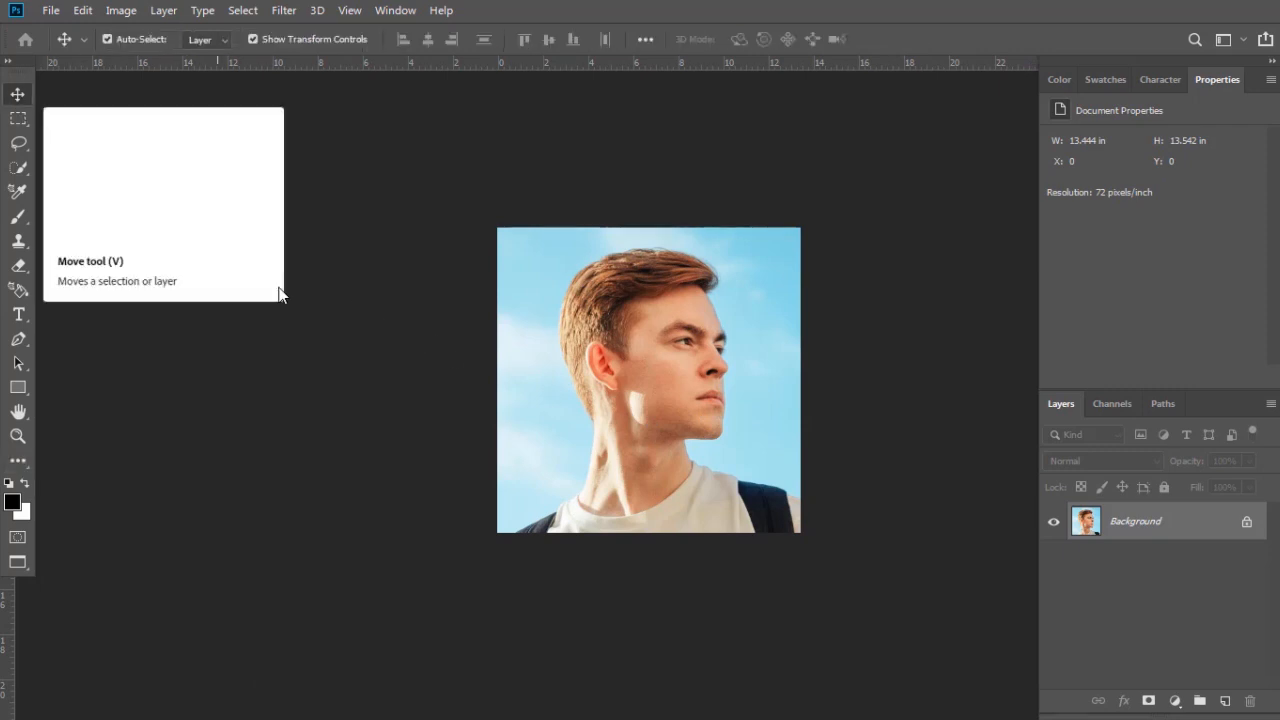
pyautogui.scroll(3, 835, 430)
pyautogui.scroll(2, 609, 413)
pyautogui.moveTo(562, 376); pyautogui.dragTo(604, 426)
pyautogui.scroll(-1, 605, 426)
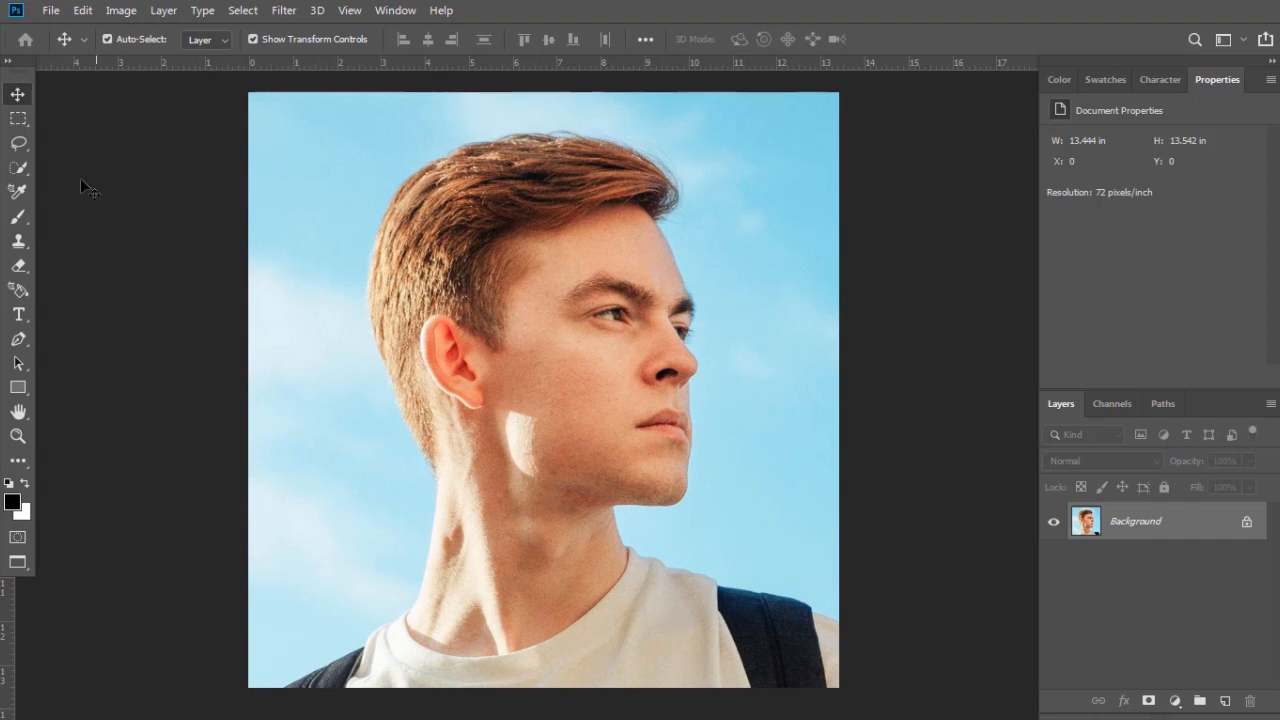
pyautogui.click(22, 170)
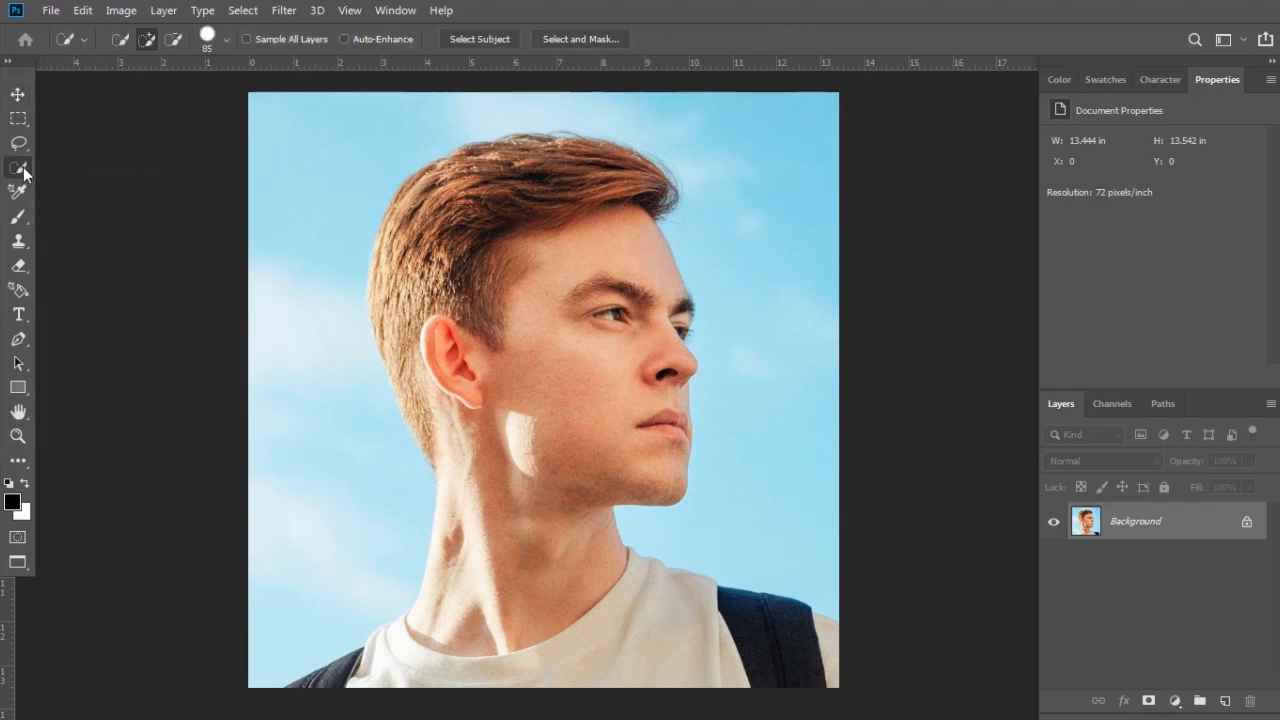
pyautogui.moveTo(553, 383)
pyautogui.mouseDown()
pyautogui.moveTo(560, 224)
pyautogui.moveTo(595, 178)
pyautogui.moveTo(439, 215)
pyautogui.moveTo(469, 405)
pyautogui.moveTo(596, 620)
pyautogui.moveTo(819, 660)
pyautogui.moveTo(414, 688)
pyautogui.moveTo(490, 647)
pyautogui.moveTo(491, 431)
pyautogui.moveTo(666, 318)
pyautogui.moveTo(608, 198)
pyautogui.moveTo(516, 163)
pyautogui.moveTo(440, 185)
pyautogui.moveTo(411, 228)
pyautogui.moveTo(403, 311)
pyautogui.moveTo(446, 438)
pyautogui.moveTo(401, 339)
pyautogui.moveTo(396, 261)
pyautogui.moveTo(393, 297)
pyautogui.moveTo(543, 179)
pyautogui.moveTo(476, 172)
pyautogui.mouseUp()
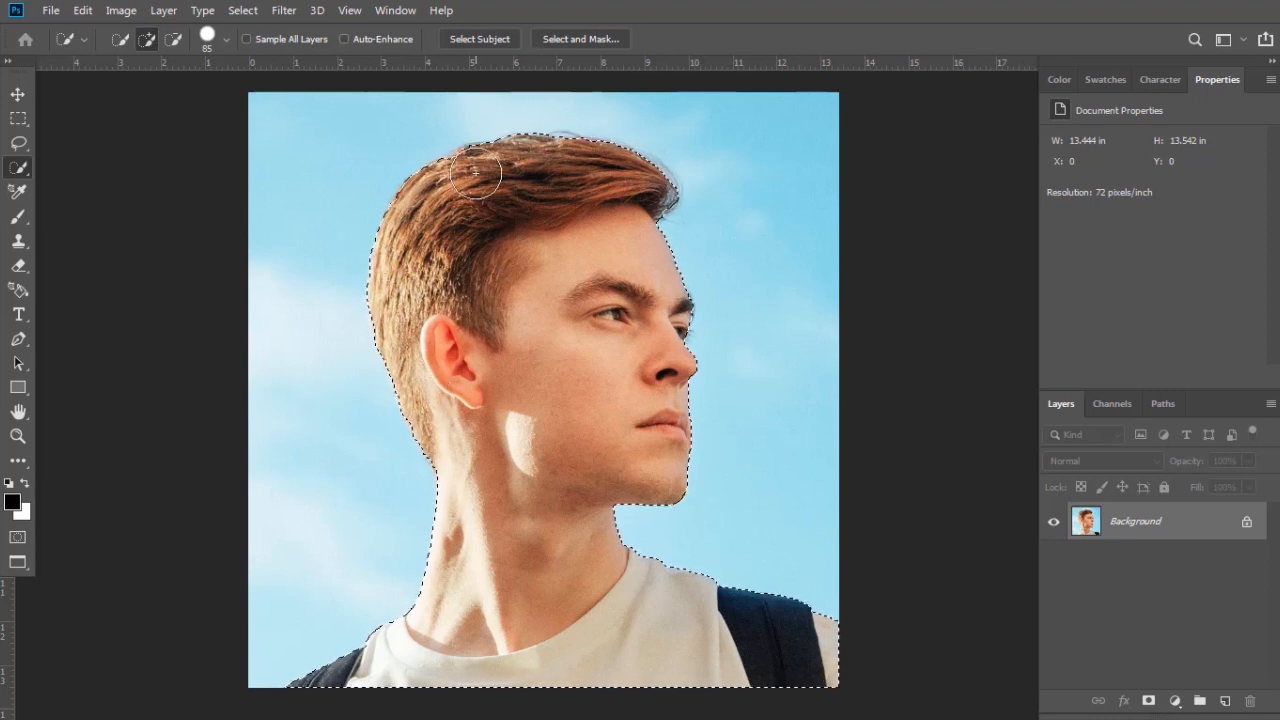
# Refine the selection edge with a 3.2 px radius and -20% edge shift, and output it as a layer mask.
pyautogui.click(243, 11)
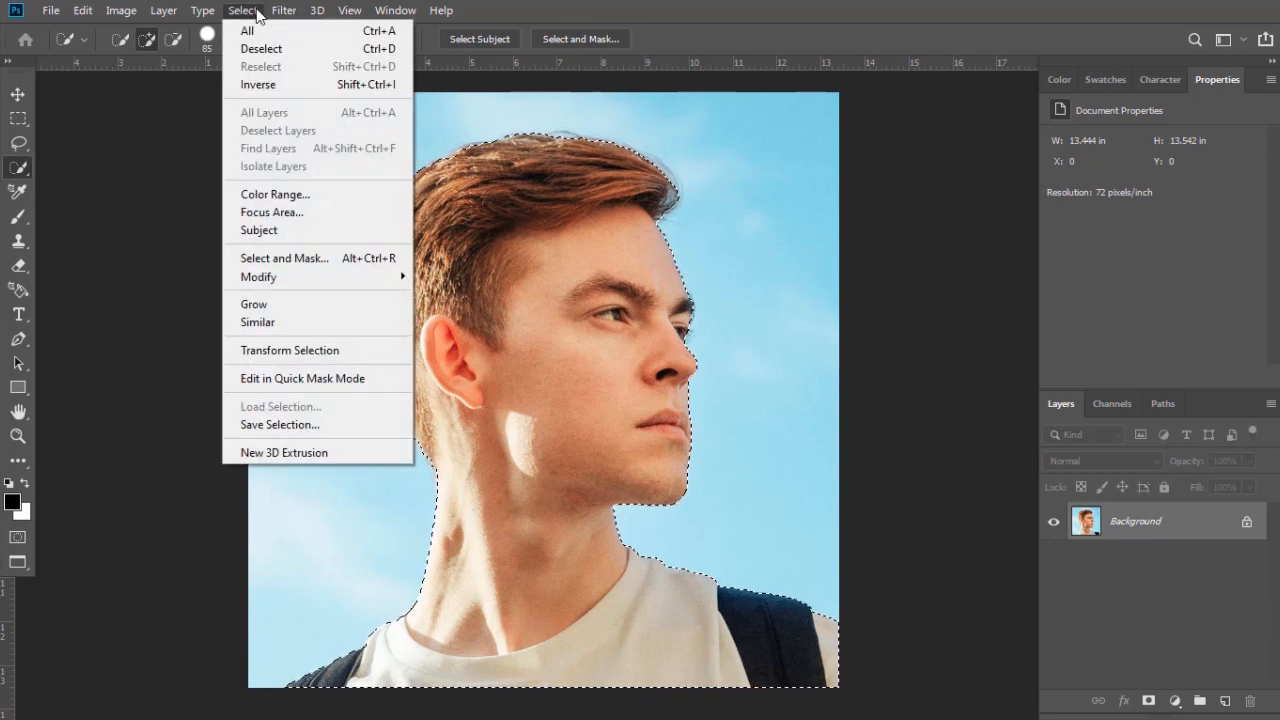
pyautogui.press('shift')
pyautogui.keyDown('shift'); pyautogui.click(300, 262); pyautogui.keyUp('shift')
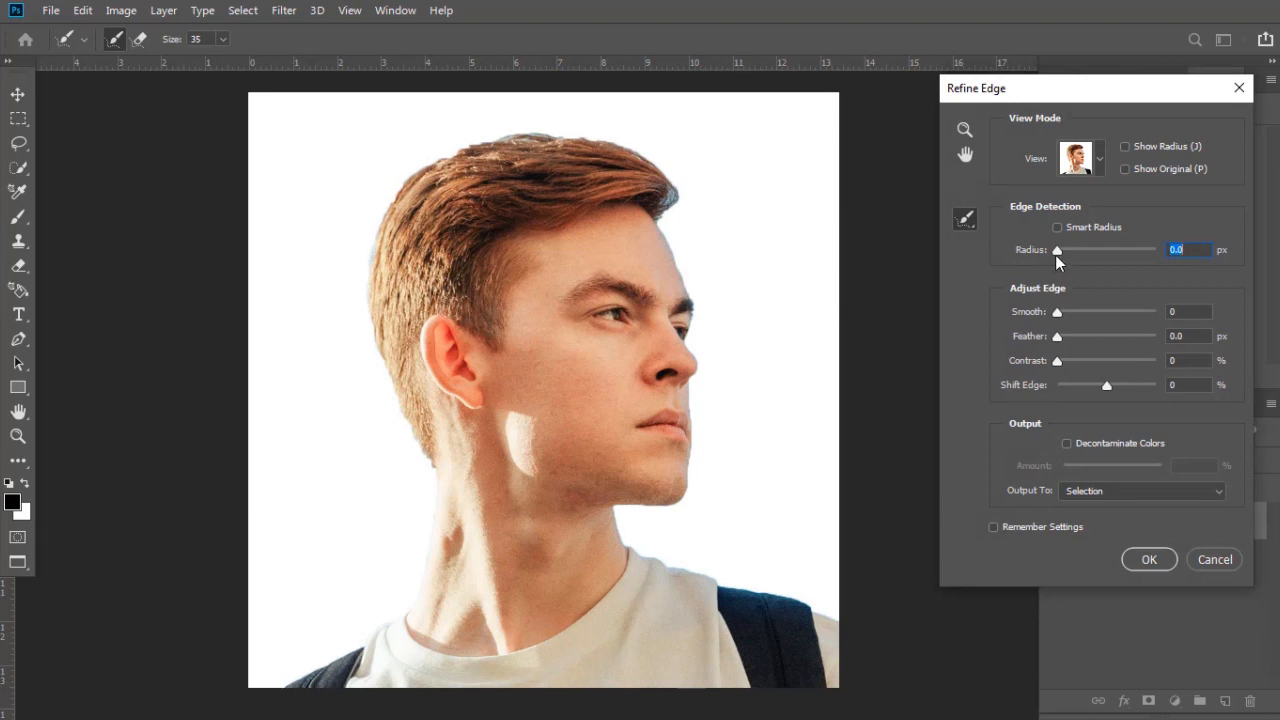
pyautogui.moveTo(1057, 252); pyautogui.dragTo(1075, 252)
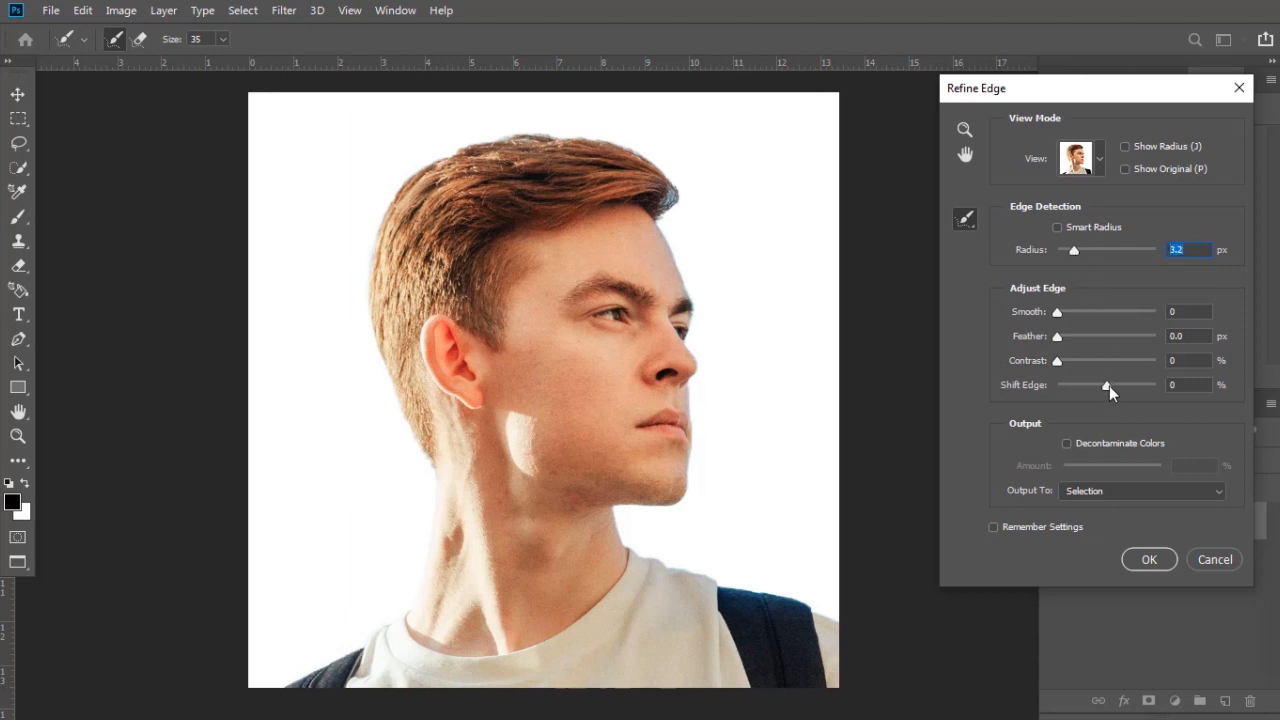
pyautogui.moveTo(1109, 386); pyautogui.dragTo(1098, 388)
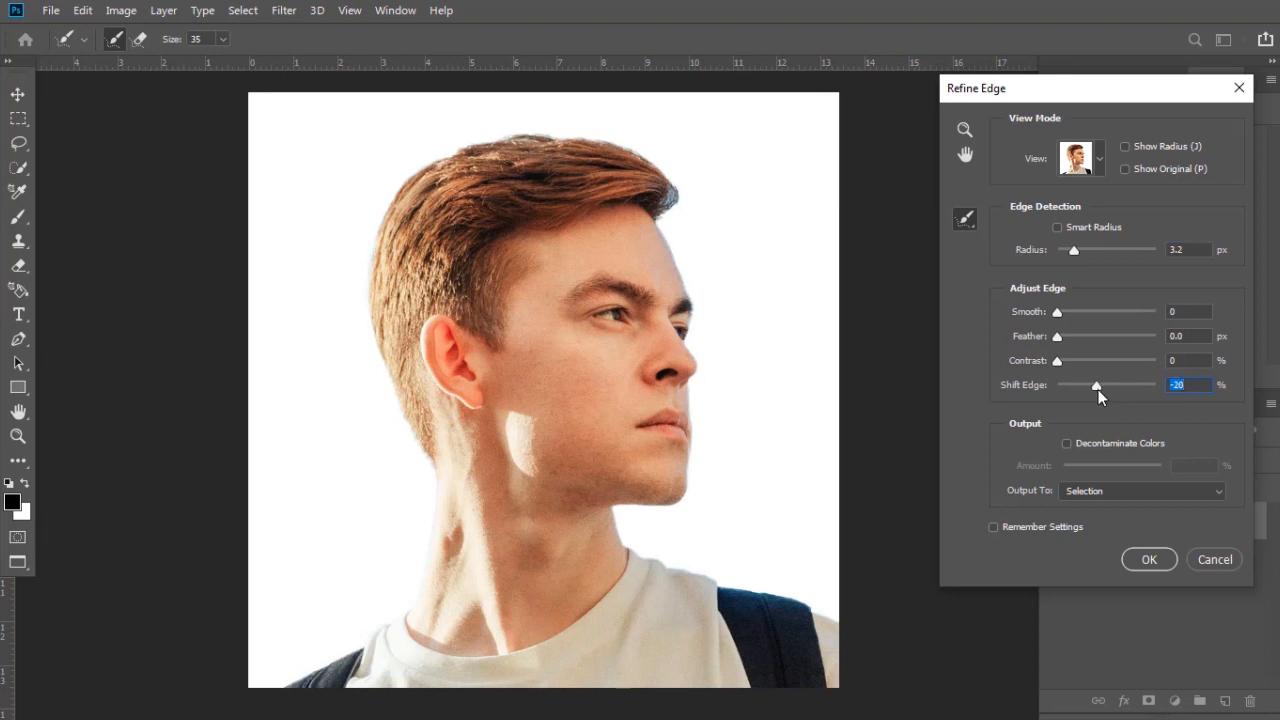
pyautogui.click(1108, 491)
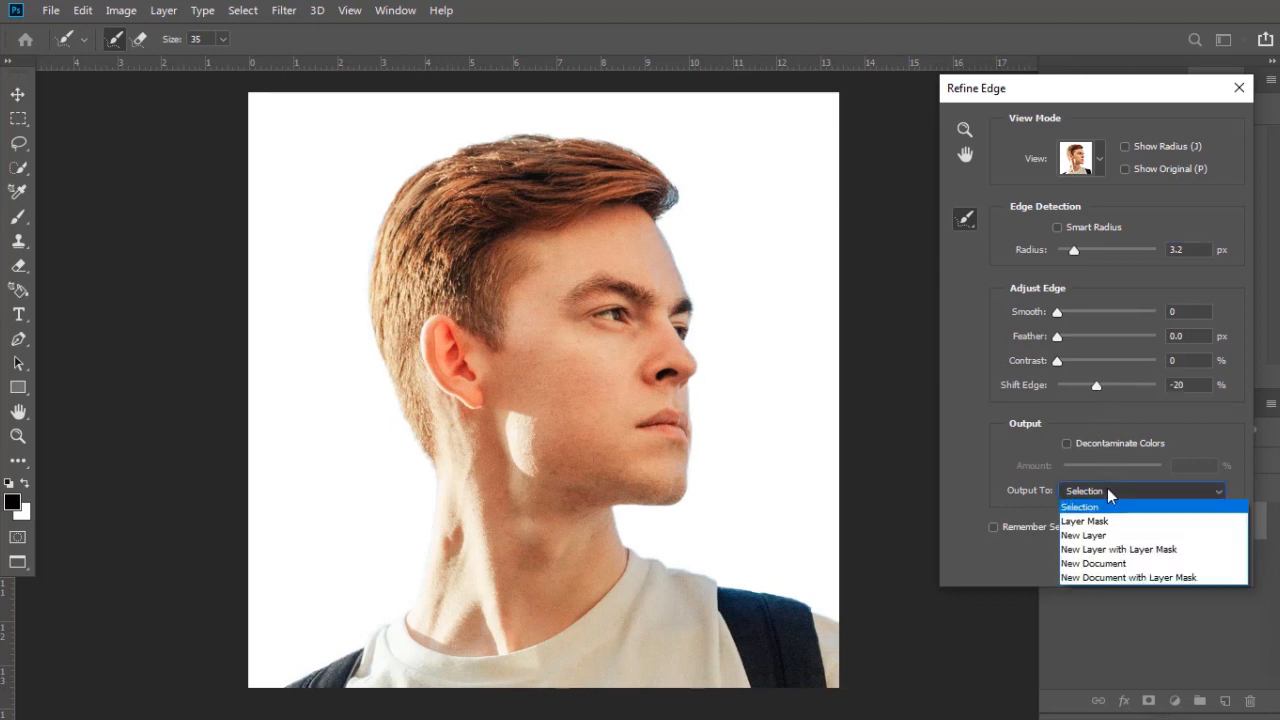
pyautogui.click(1100, 521)
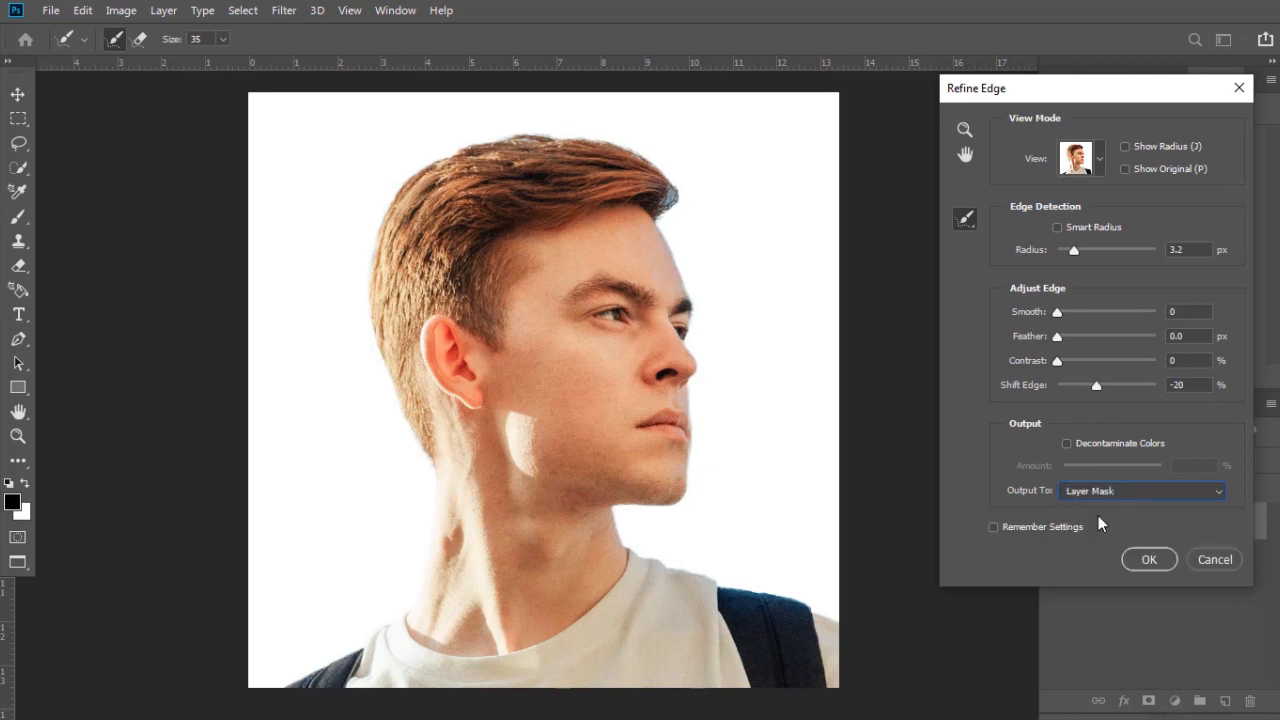
pyautogui.click(1148, 561)
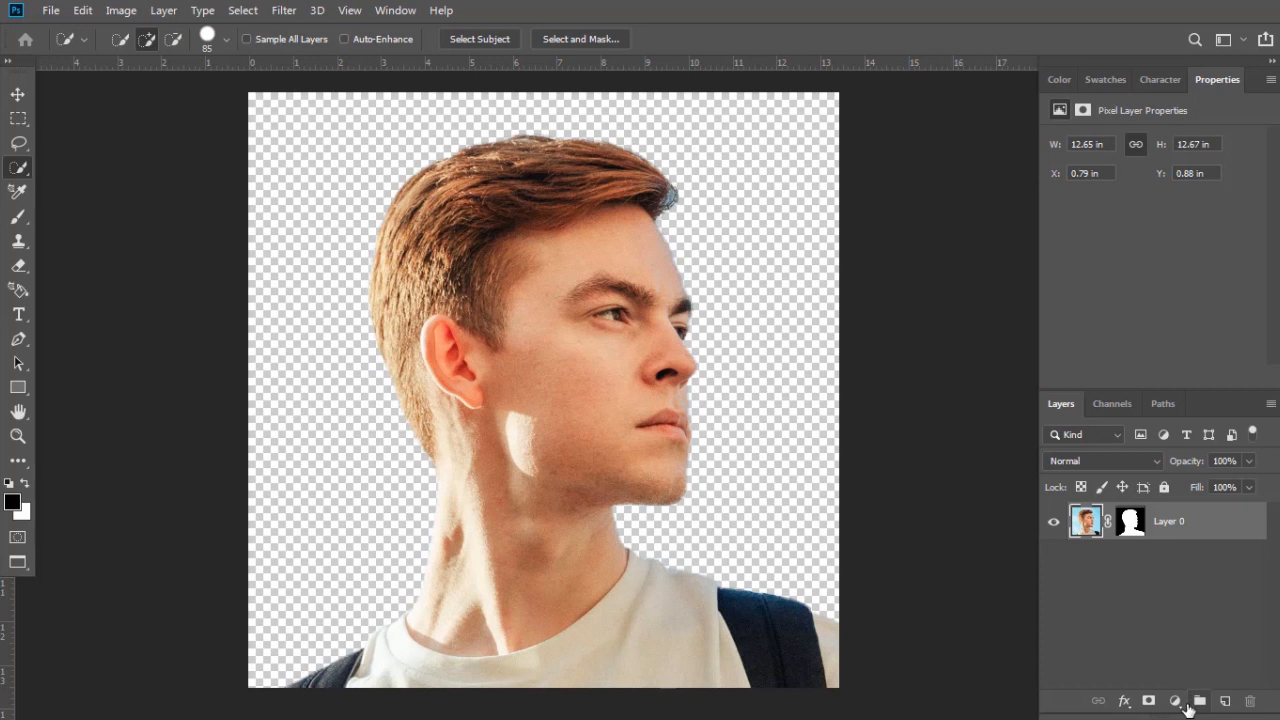
# Add a white solid color fill layer beneath the portrait layer and lock its position.
pyautogui.click(1177, 702)
pyautogui.click(1173, 373)
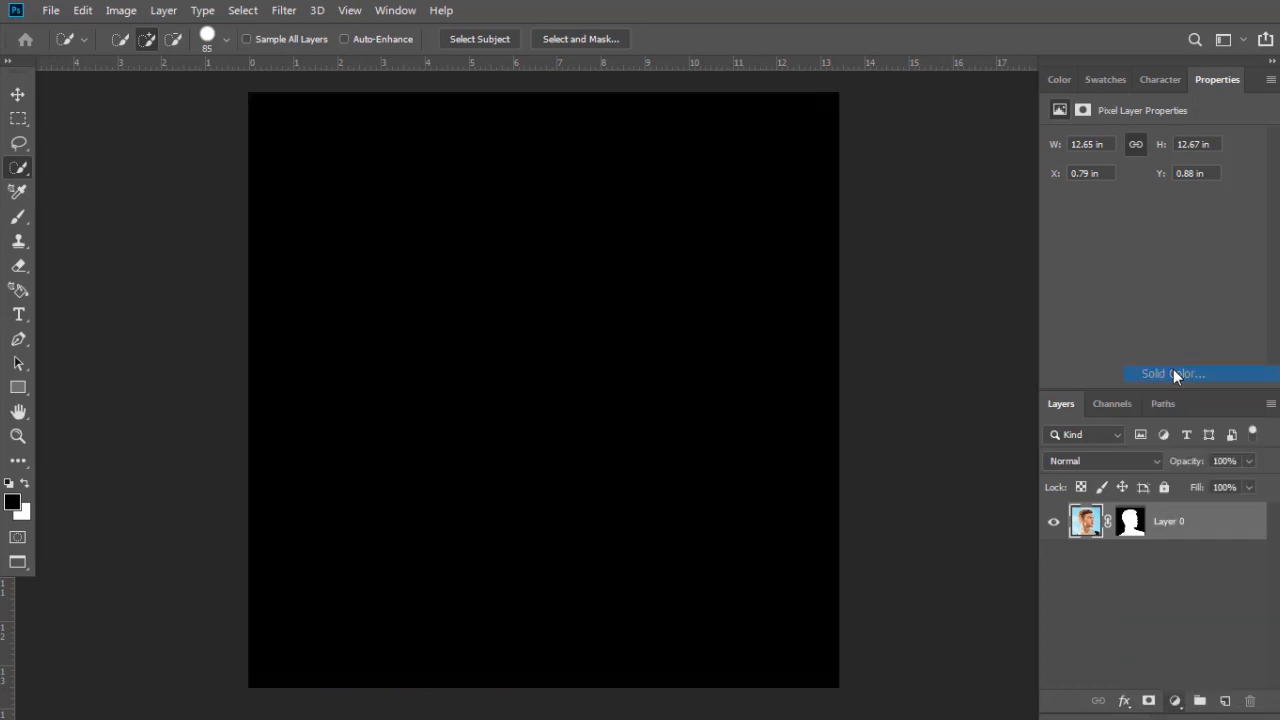
pyautogui.moveTo(846, 214); pyautogui.dragTo(776, 67)
pyautogui.click(1170, 78)
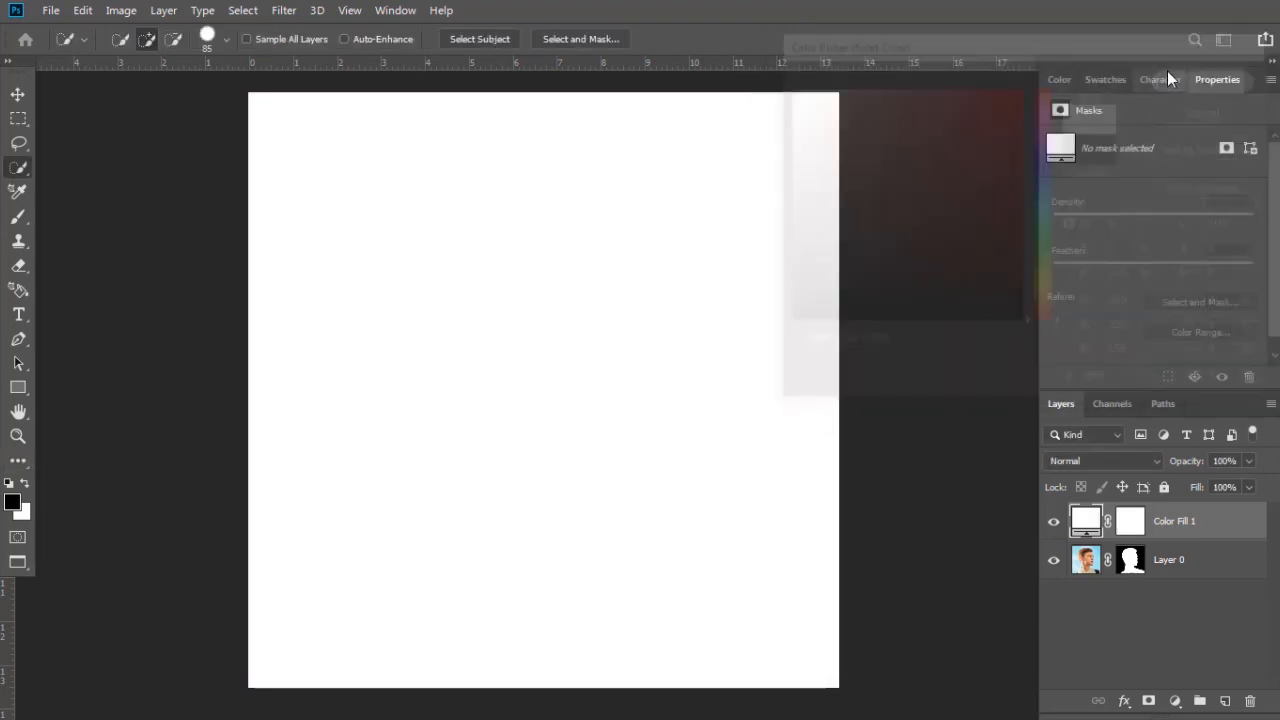
pyautogui.moveTo(1096, 521); pyautogui.dragTo(1096, 567)
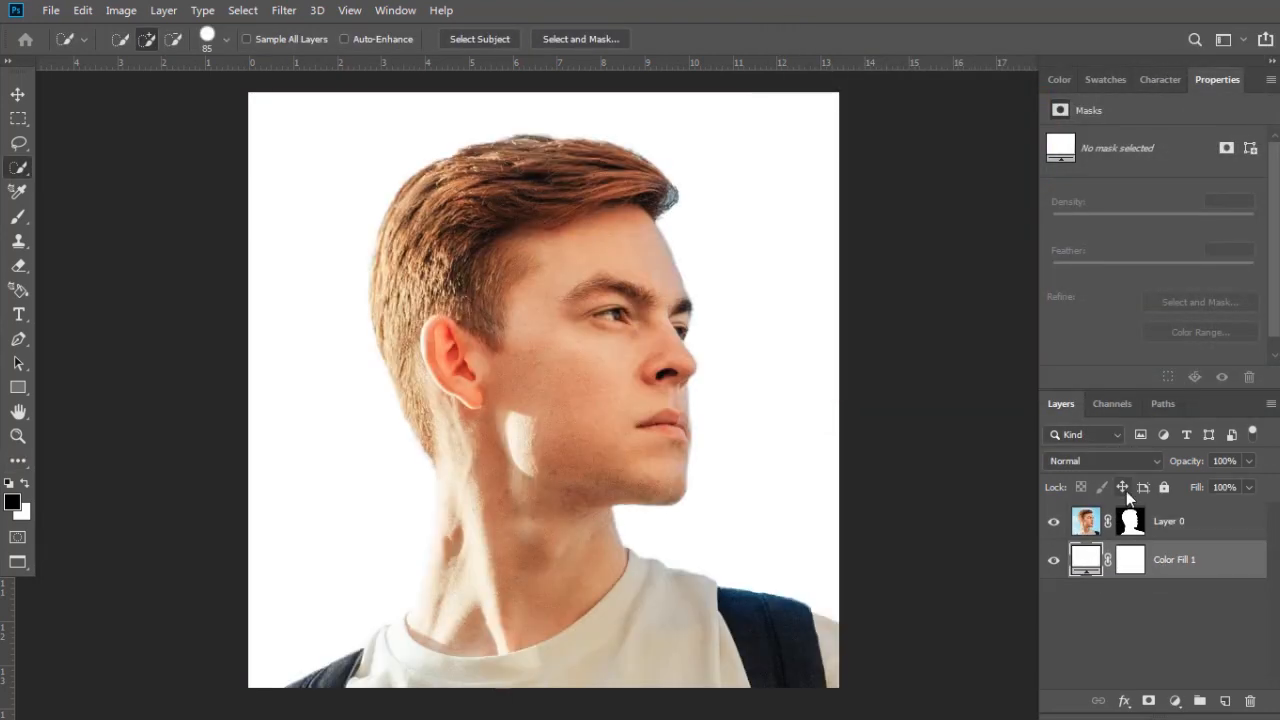
pyautogui.click(1124, 489)
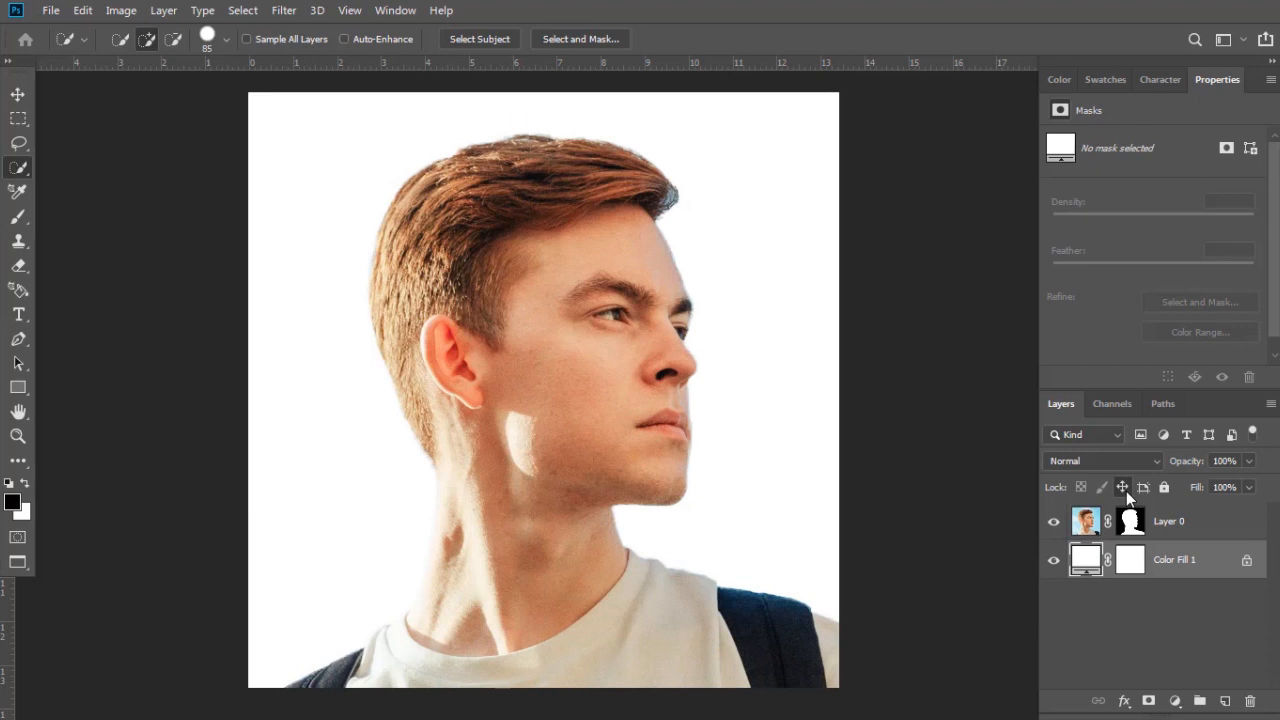
# Add a Black & White adjustment above the portrait layer and clip it to that layer.
pyautogui.click(1088, 524)
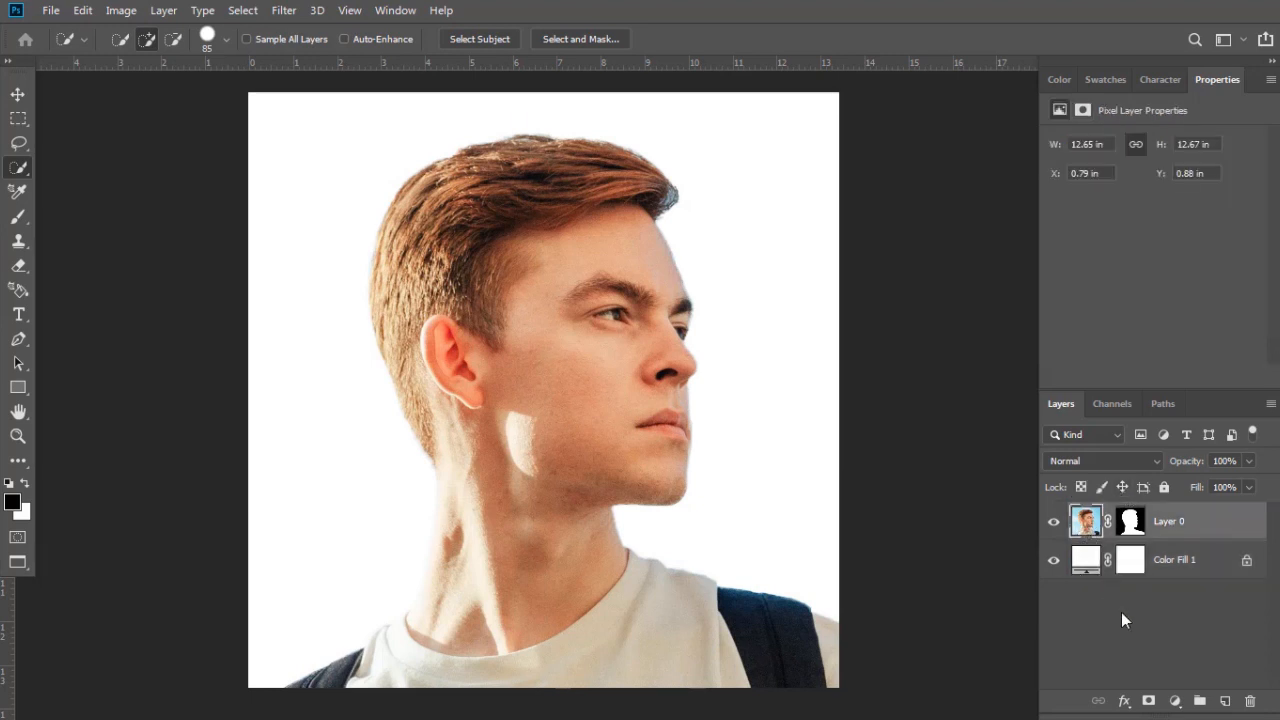
pyautogui.click(1174, 698)
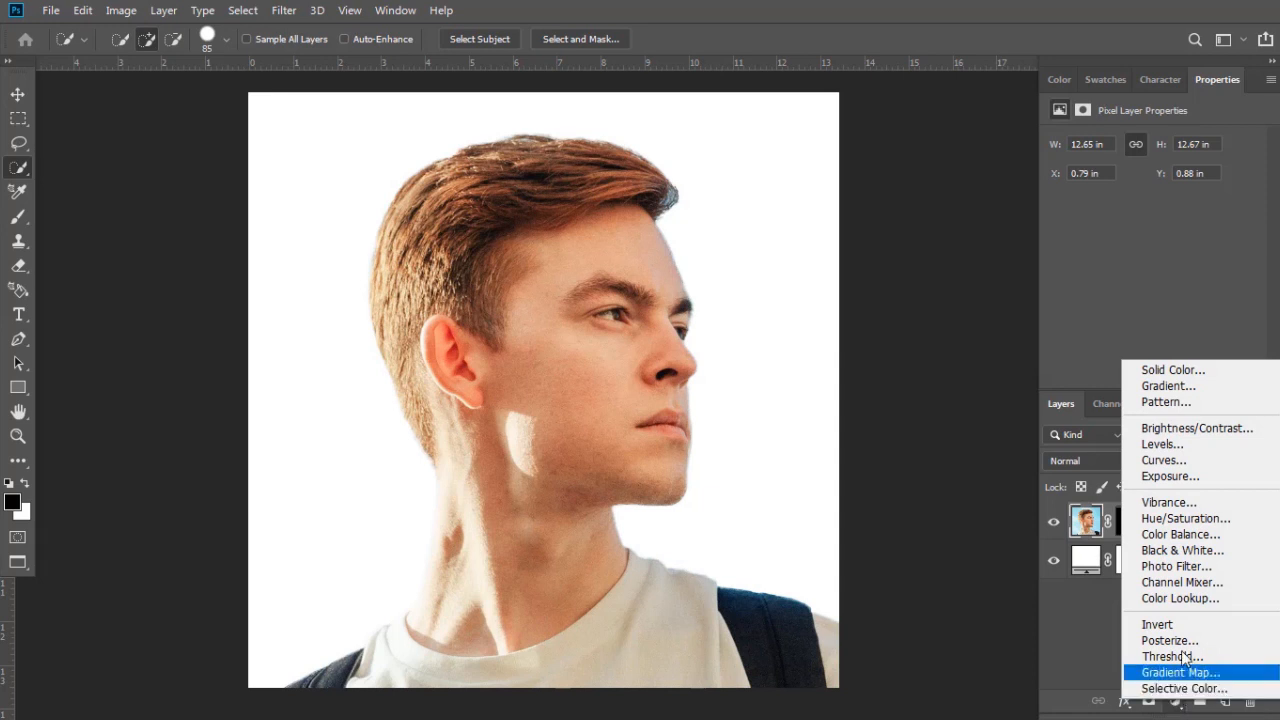
pyautogui.click(1172, 553)
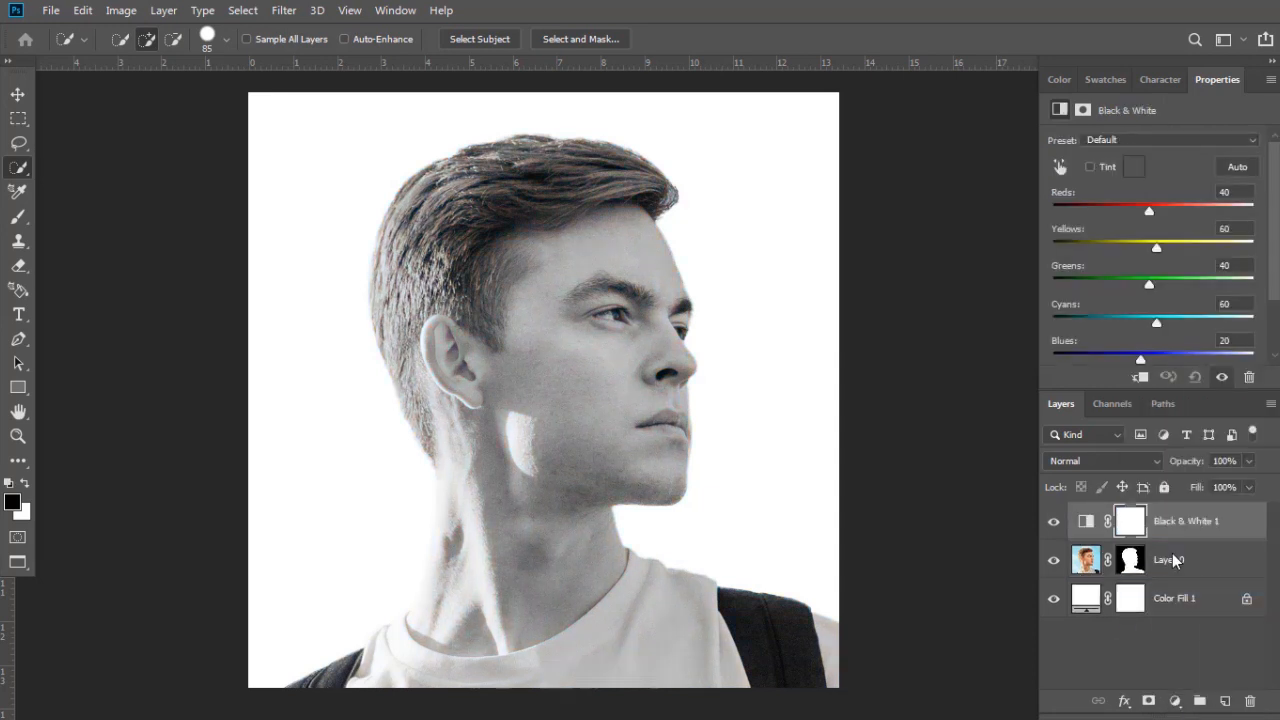
pyautogui.press('alt')
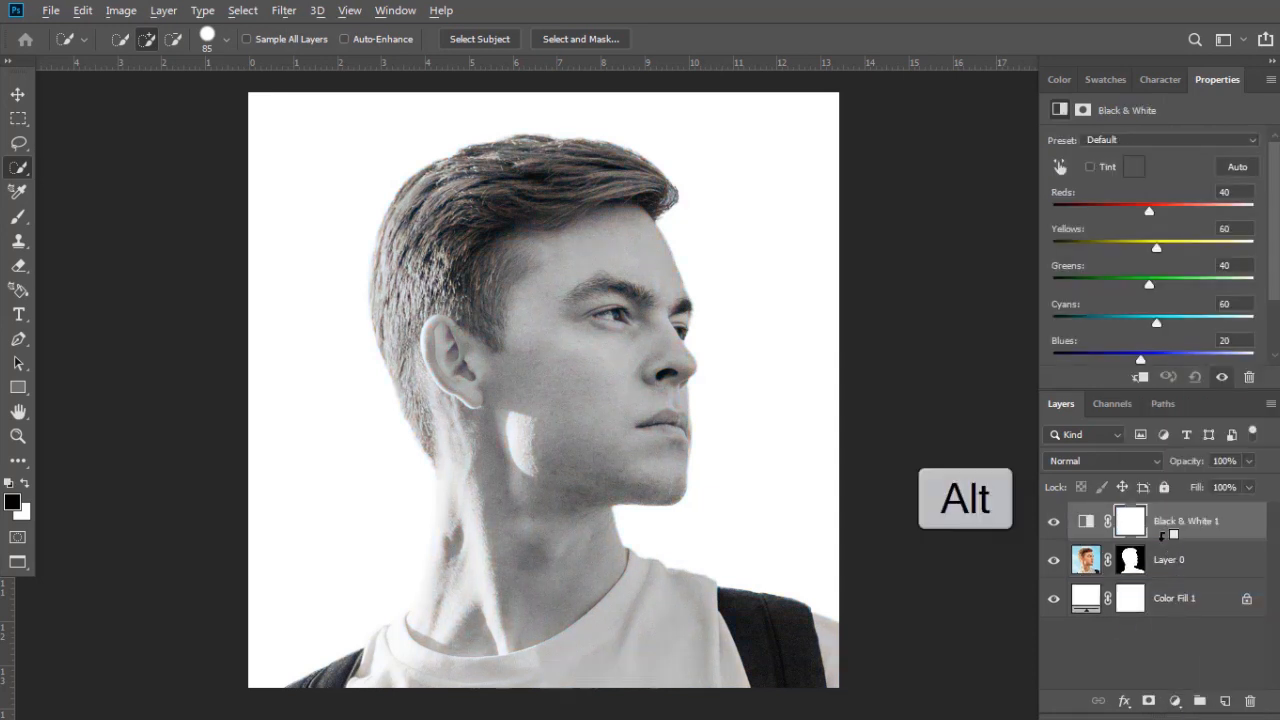
pyautogui.keyDown('alt'); pyautogui.click(1161, 537); pyautogui.keyUp('alt')
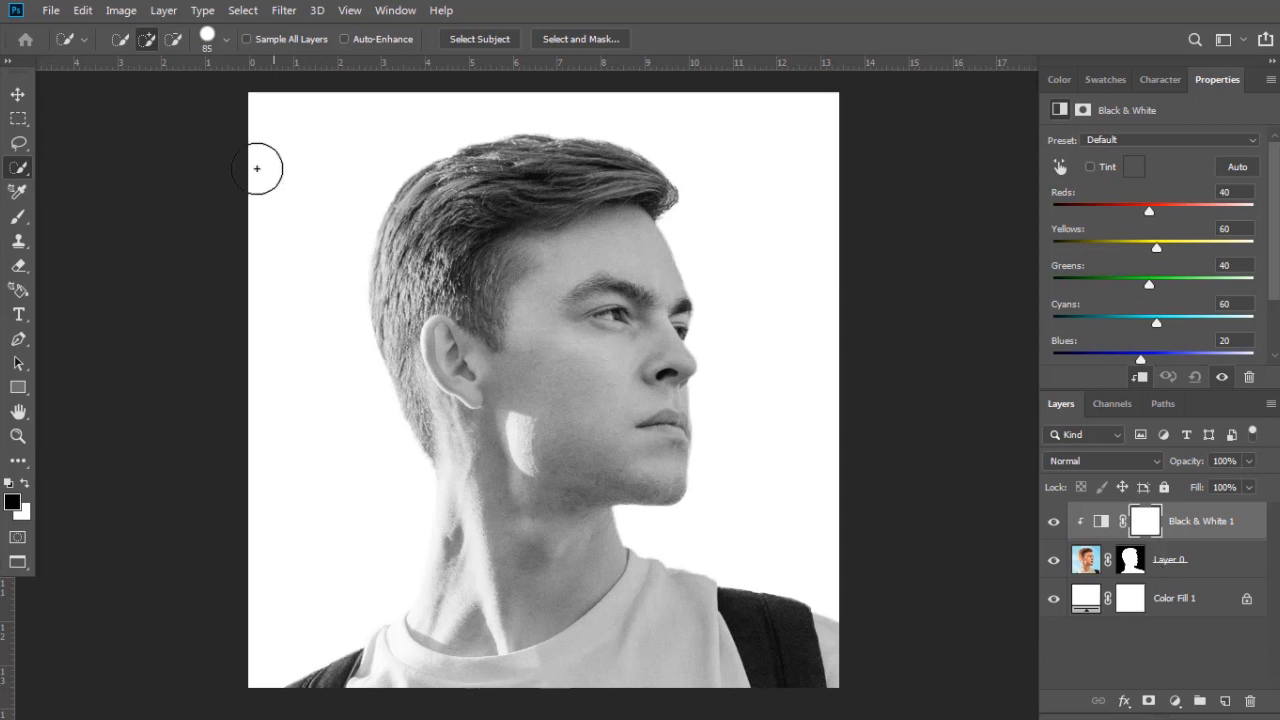
# Place image 2, the man with the rocket pack, as an embedded object above the Black & White adjustment.
pyautogui.click(50, 12)
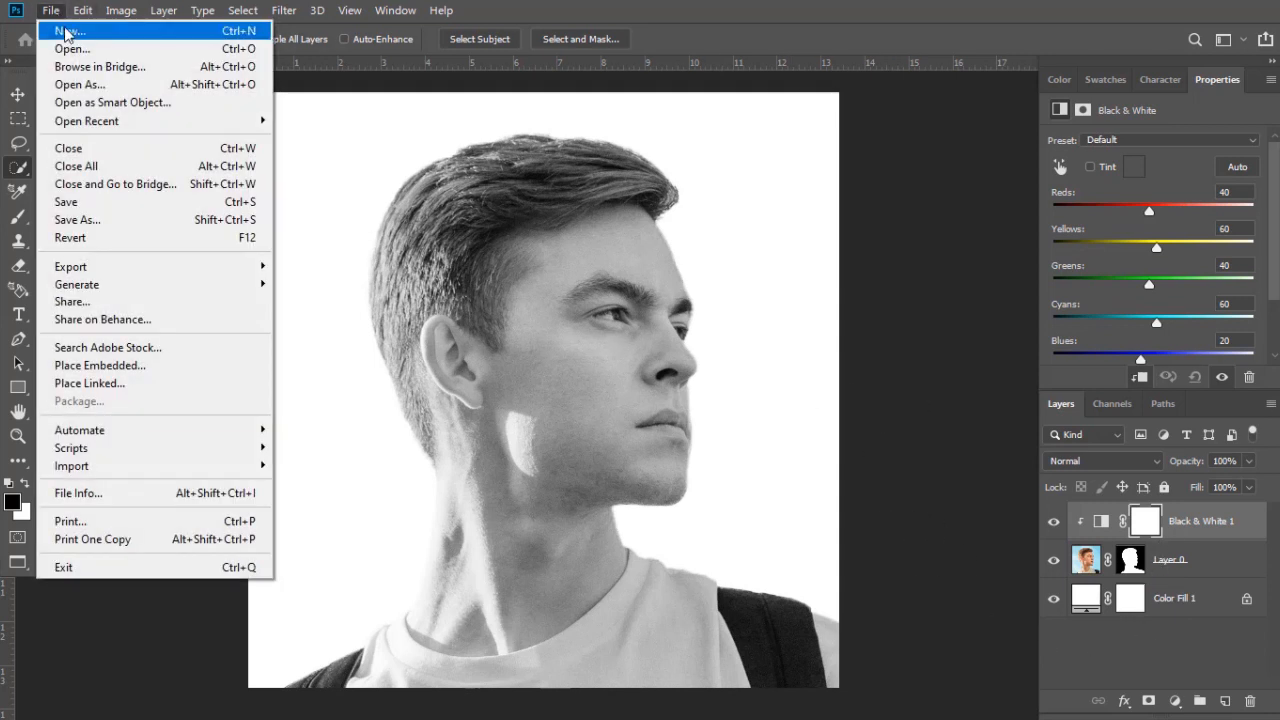
pyautogui.click(111, 364)
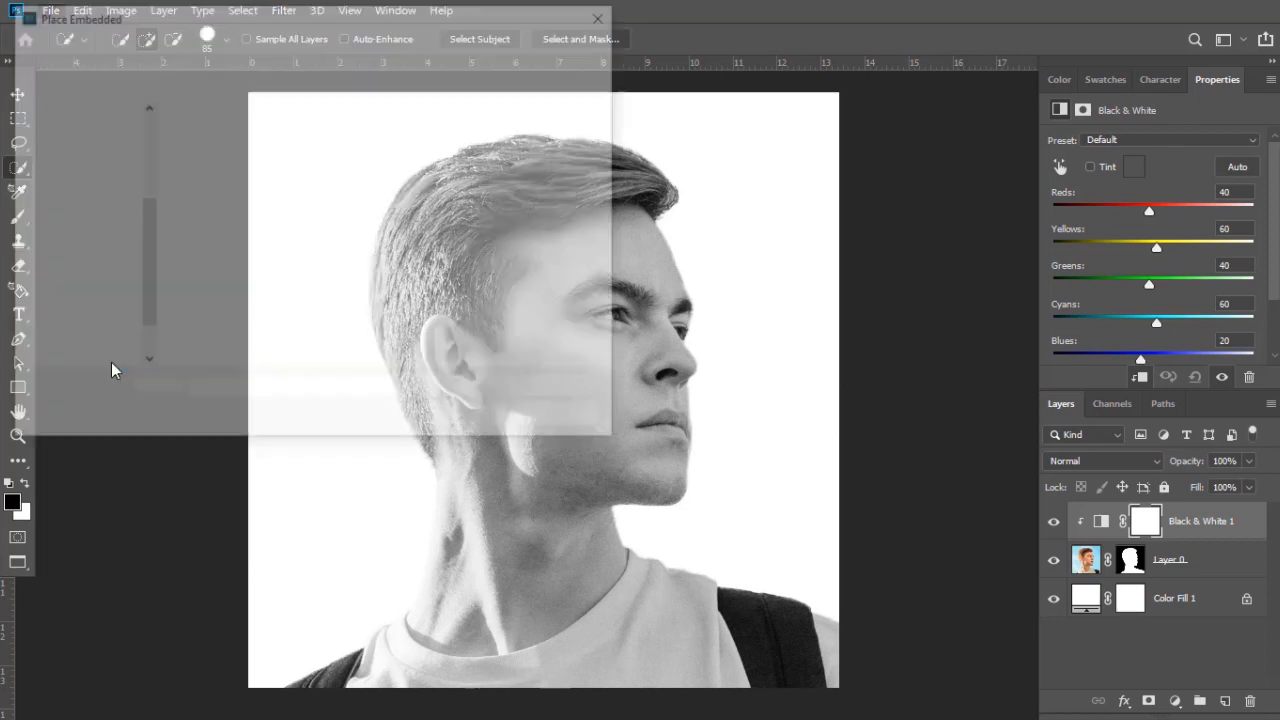
pyautogui.doubleClick(334, 170)
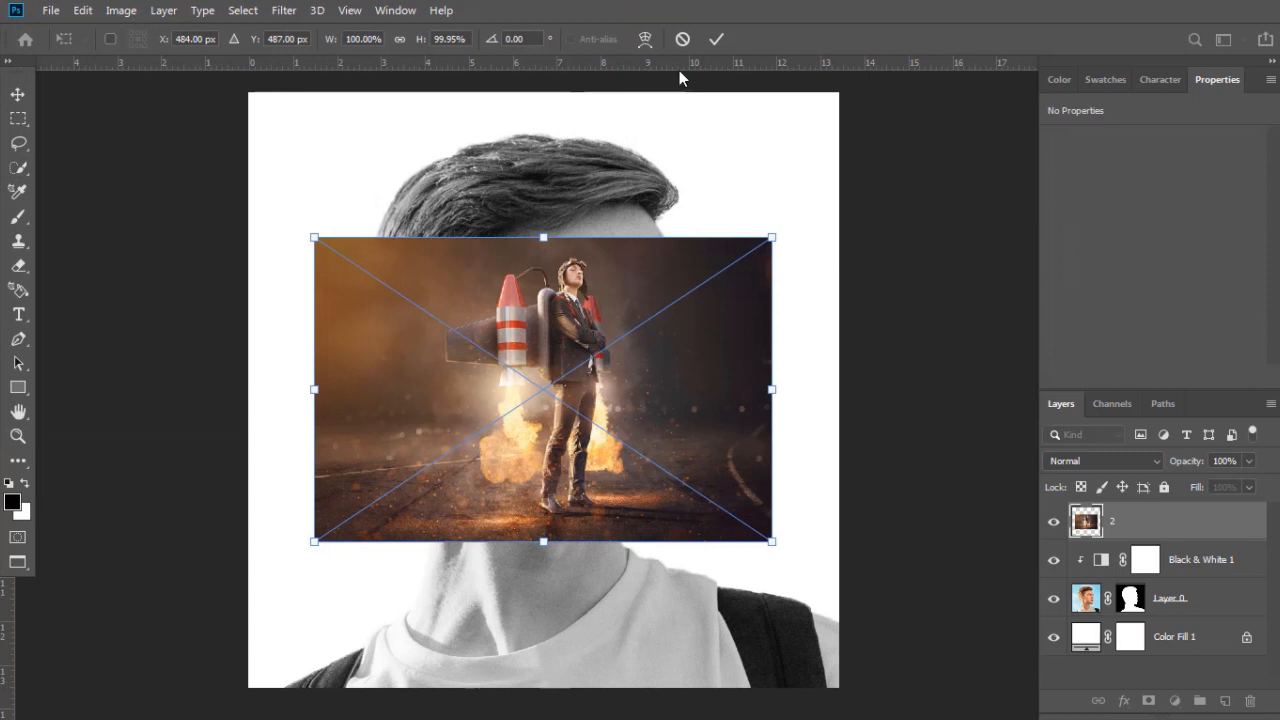
pyautogui.click(711, 42)
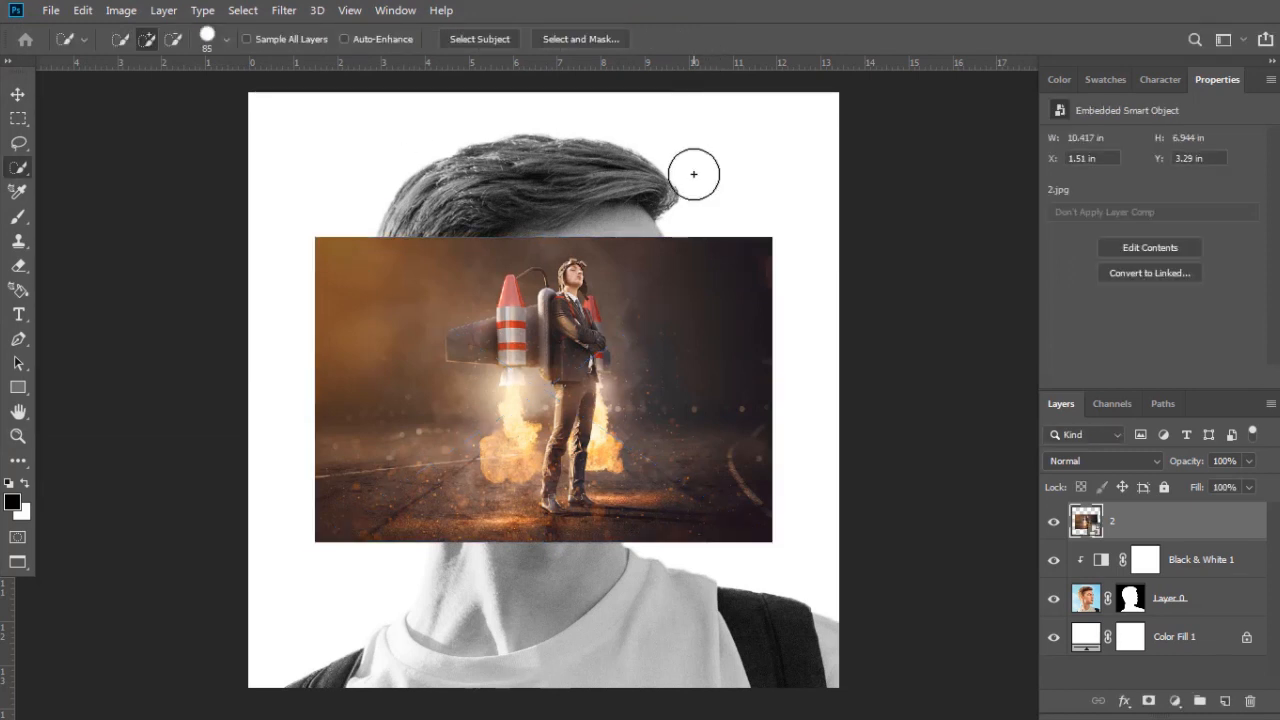
# Scale the placed rocket image to about 185%, positioned over the head, and clip it to the portrait silhouette.
pyautogui.press('v')
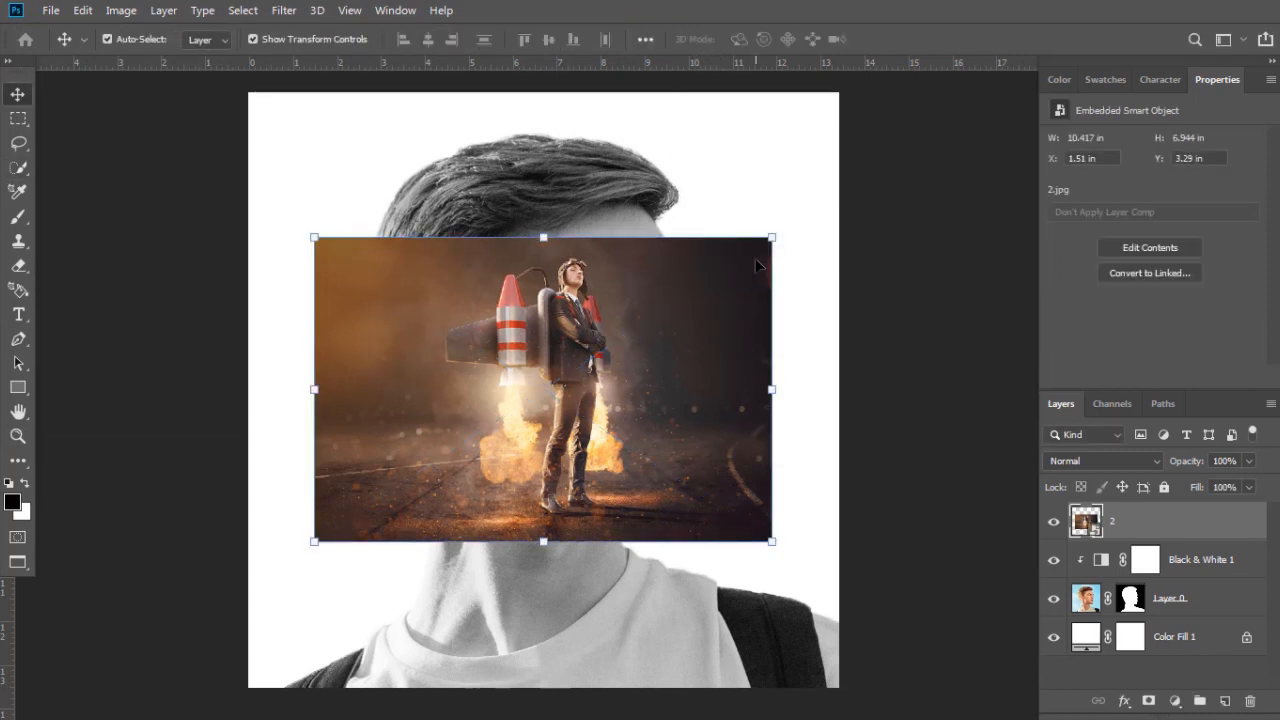
pyautogui.click(776, 236)
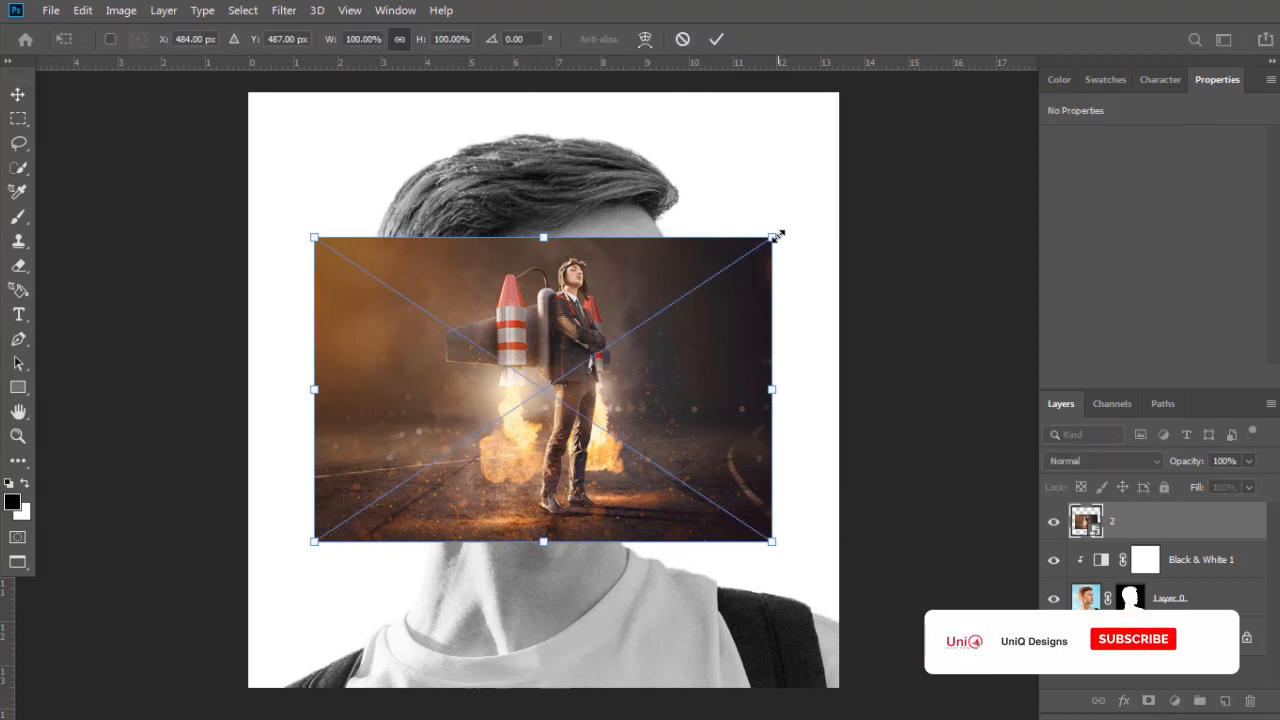
pyautogui.moveTo(776, 236); pyautogui.dragTo(975, 95)
pyautogui.moveTo(761, 333); pyautogui.dragTo(690, 336)
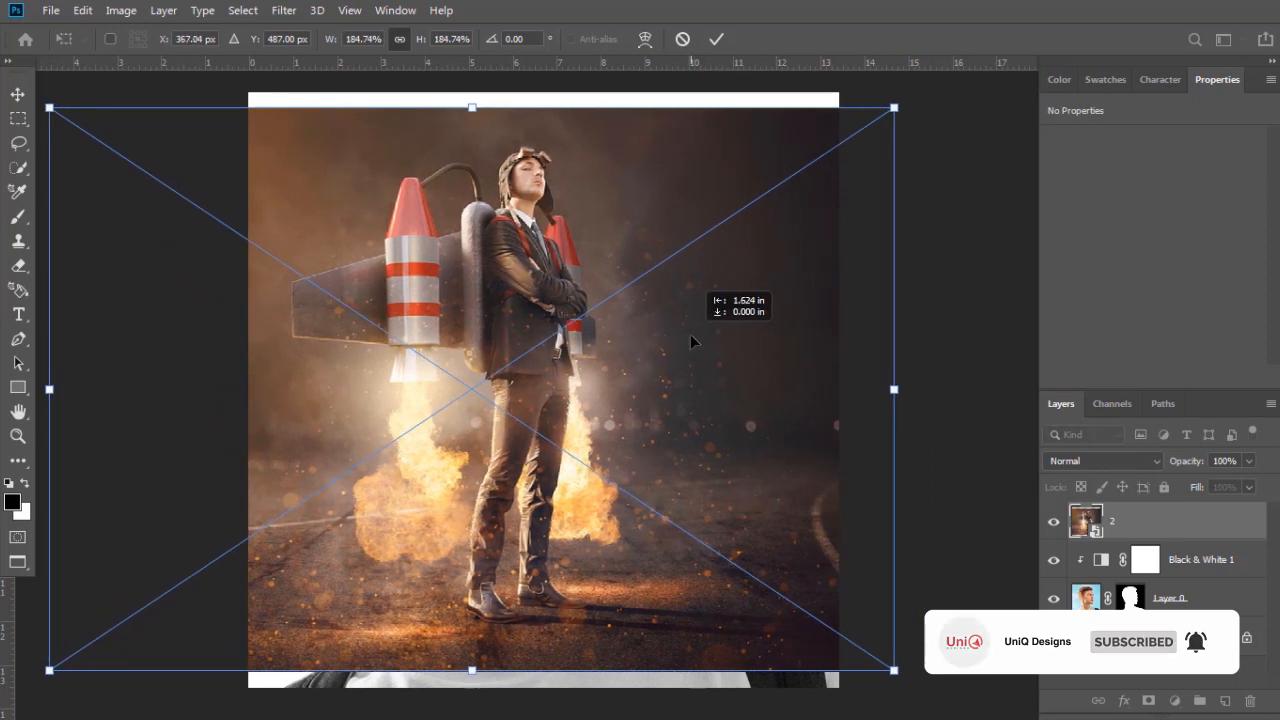
pyautogui.click(715, 40)
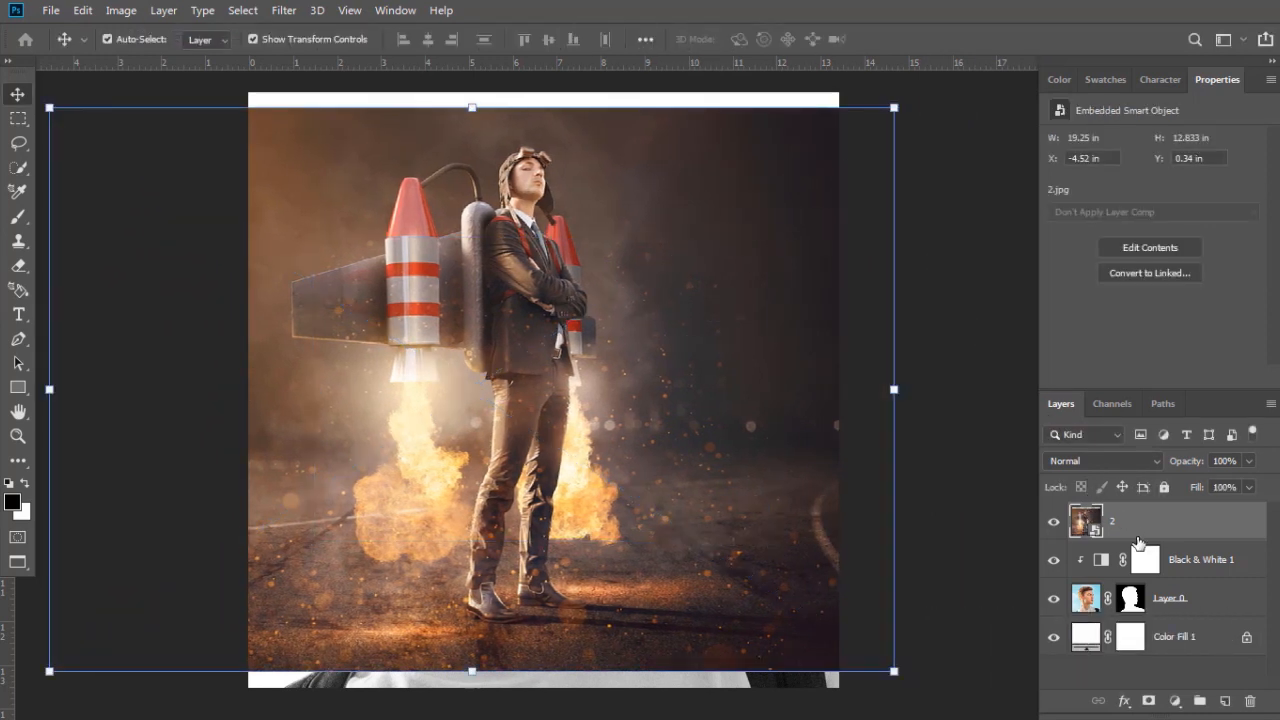
pyautogui.keyDown('alt'); pyautogui.click(1118, 540); pyautogui.keyUp('alt')
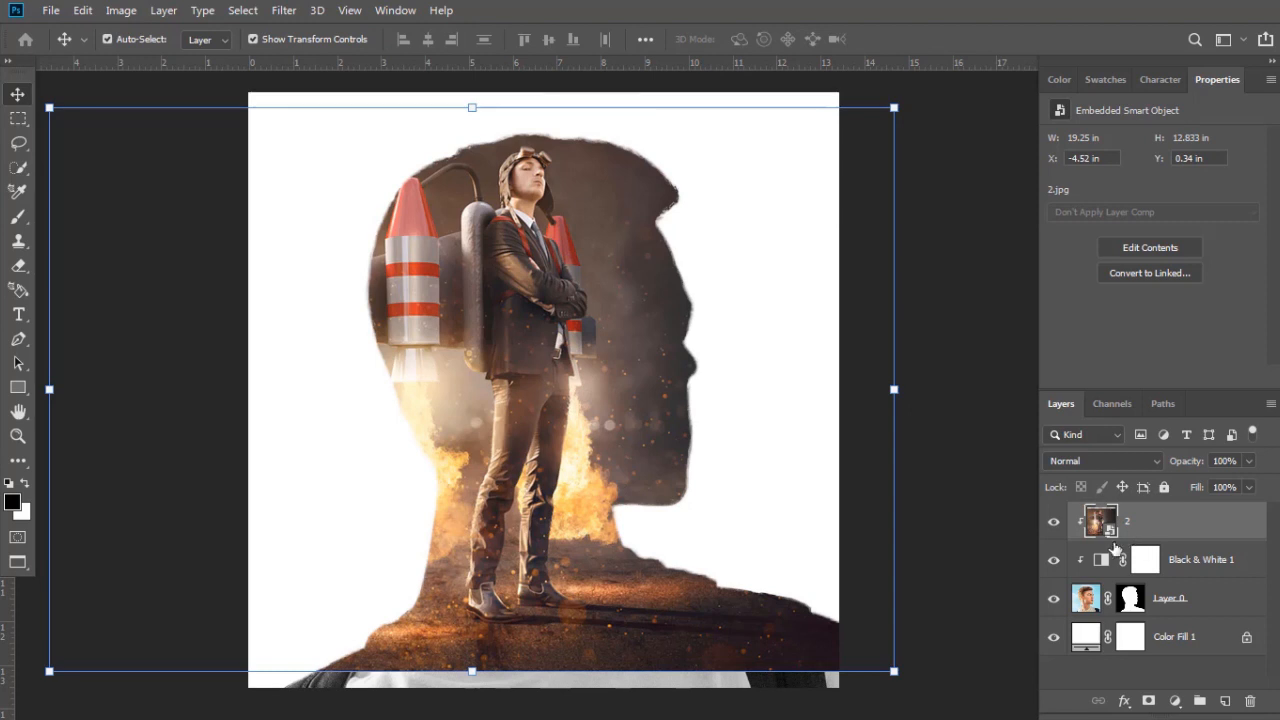
pyautogui.click(929, 447)
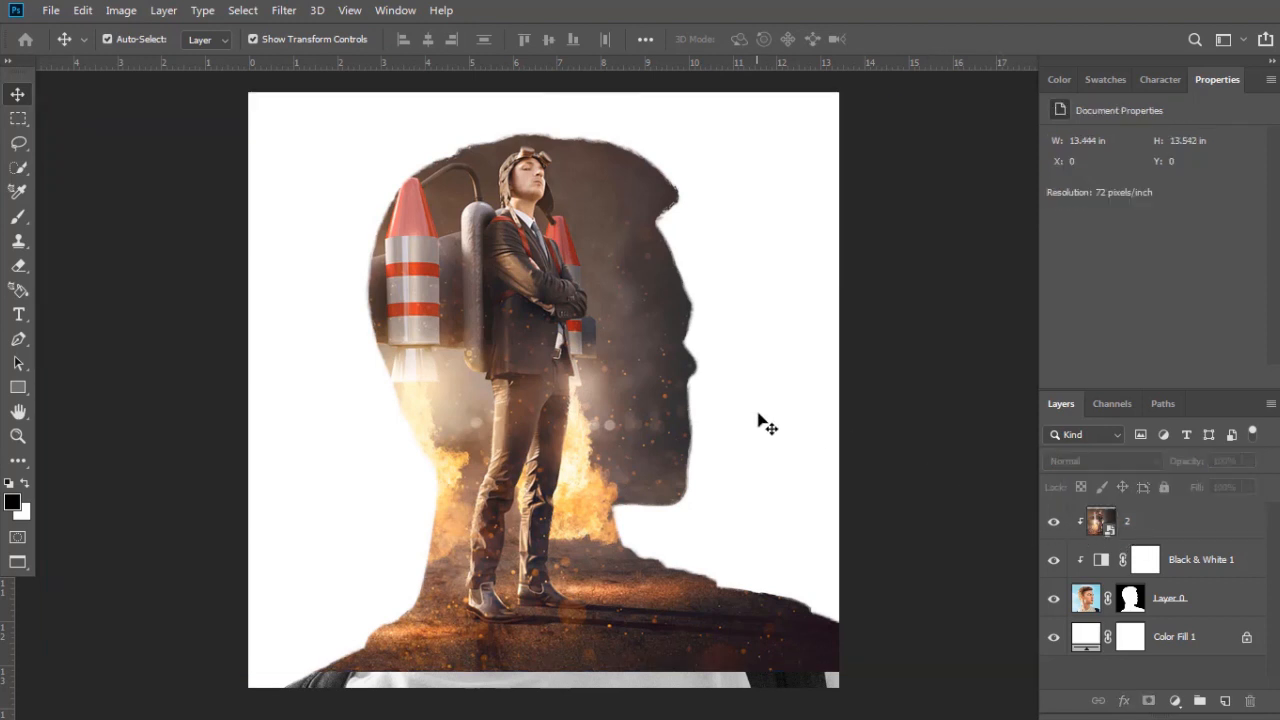
# Scale the rocket image down to about 171.63% and reposition it so the man stands centred within the head silhouette.
pyautogui.click(660, 360)
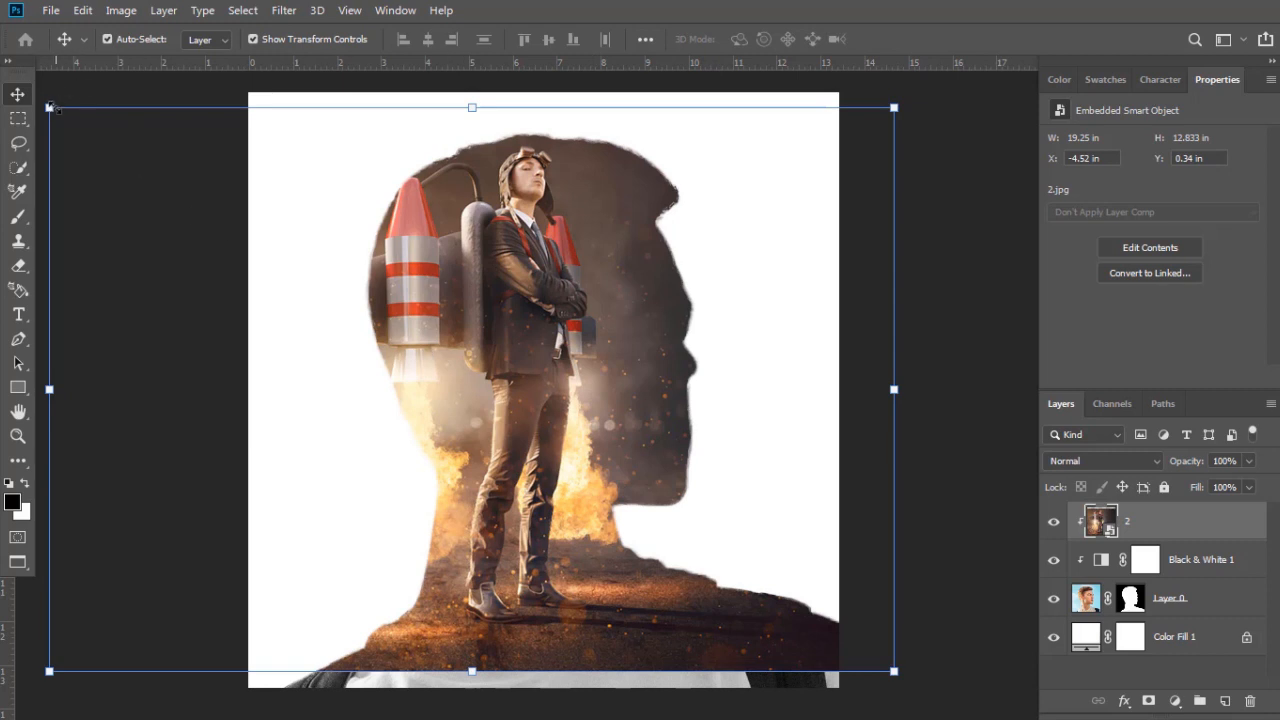
pyautogui.hotkey('ctrl', 't')
pyautogui.moveTo(50, 106); pyautogui.dragTo(91, 134)
pyautogui.moveTo(506, 449)
pyautogui.mouseDown()
pyautogui.moveTo(497, 424)
pyautogui.moveTo(486, 435)
pyautogui.mouseUp()
pyautogui.moveTo(72, 120); pyautogui.dragTo(91, 132)
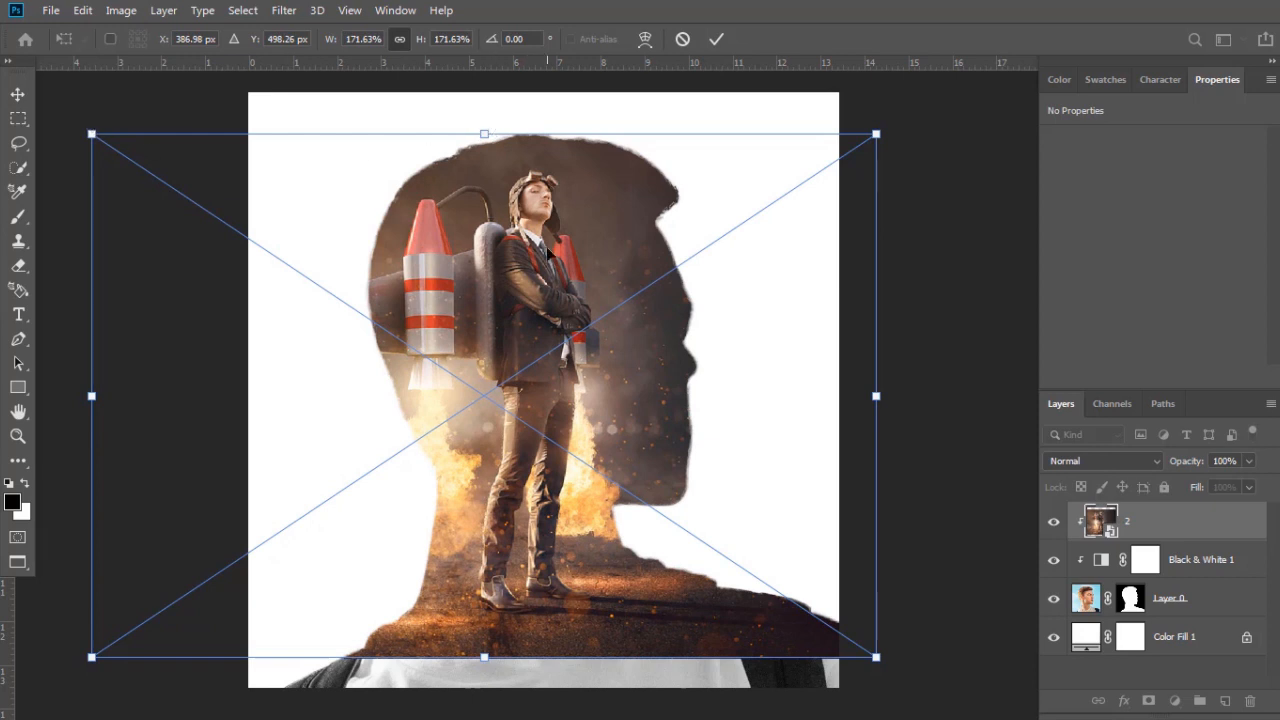
pyautogui.moveTo(549, 253); pyautogui.dragTo(555, 255)
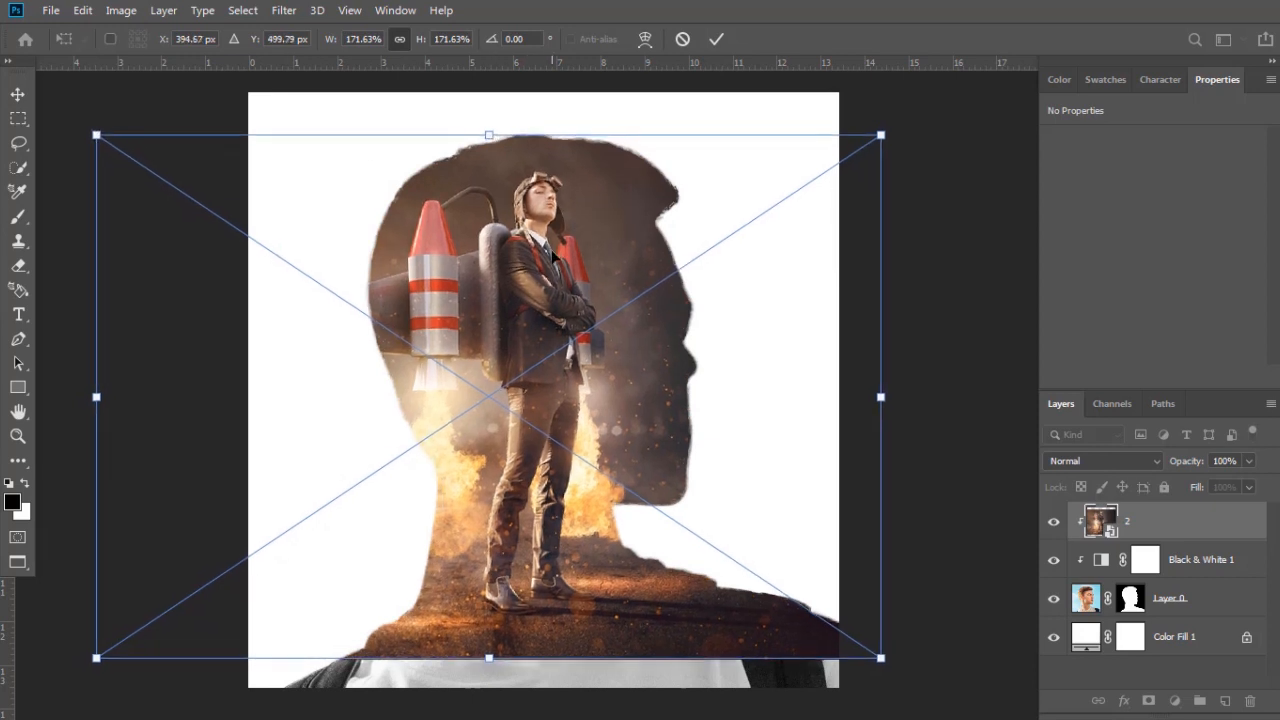
pyautogui.click(716, 39)
pyautogui.click(952, 368)
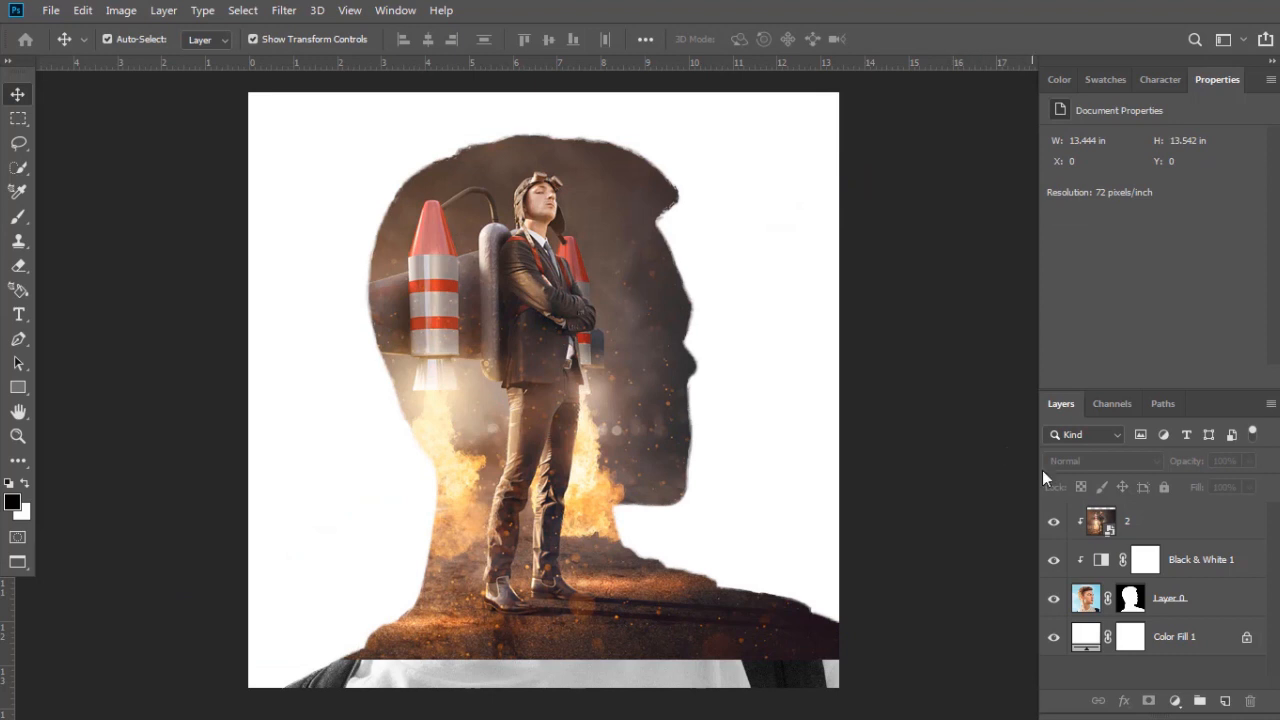
# Add a layer mask to the rocket image layer and set the Brush flow to 30%.
pyautogui.click(1106, 523)
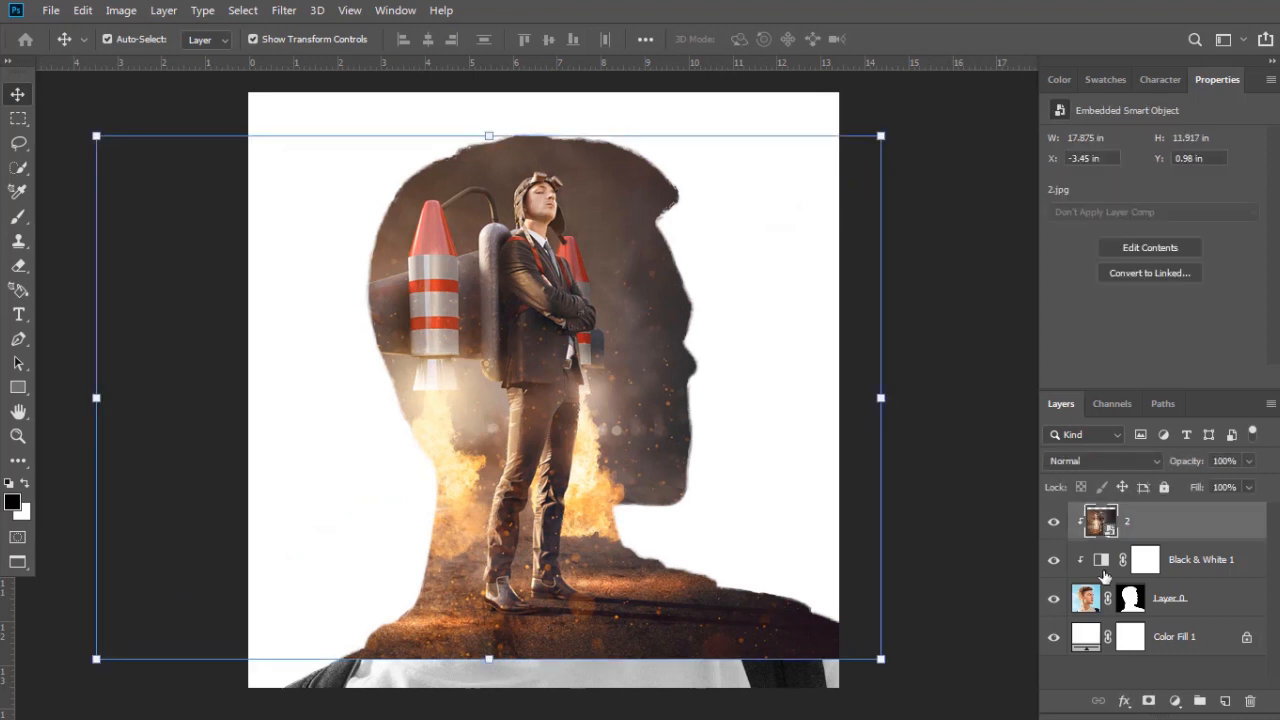
pyautogui.click(1148, 701)
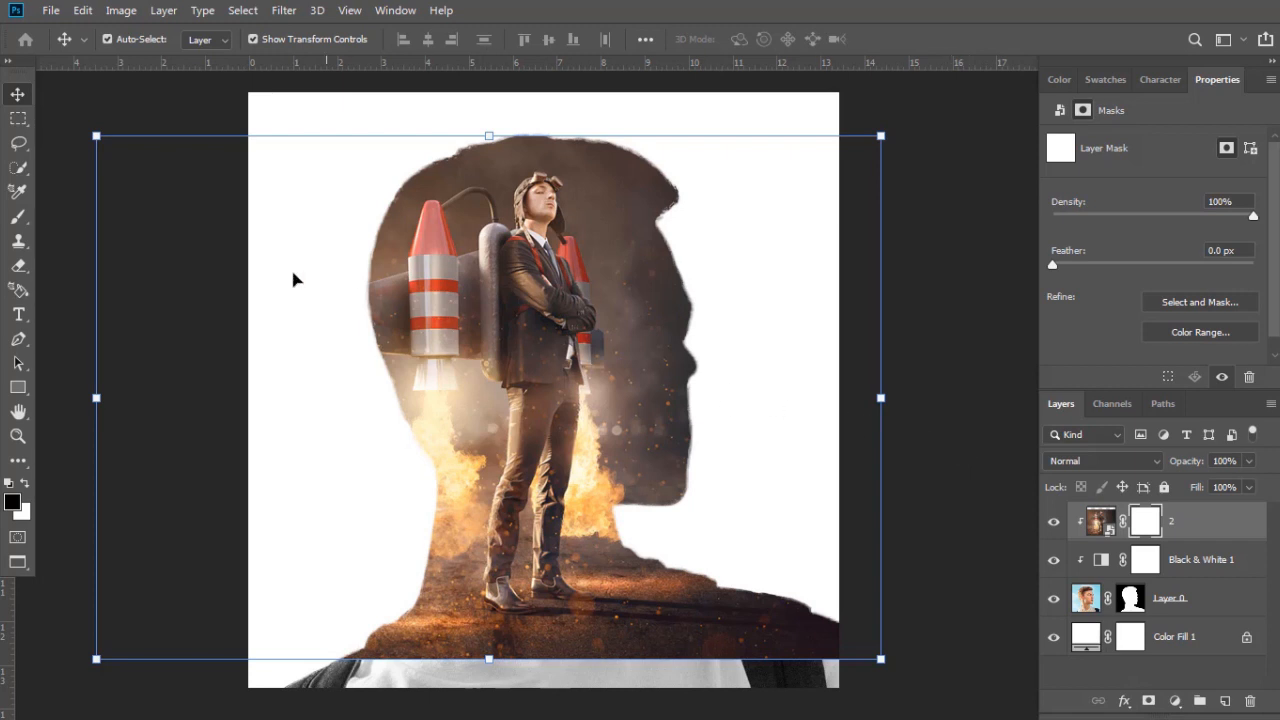
pyautogui.click(24, 219)
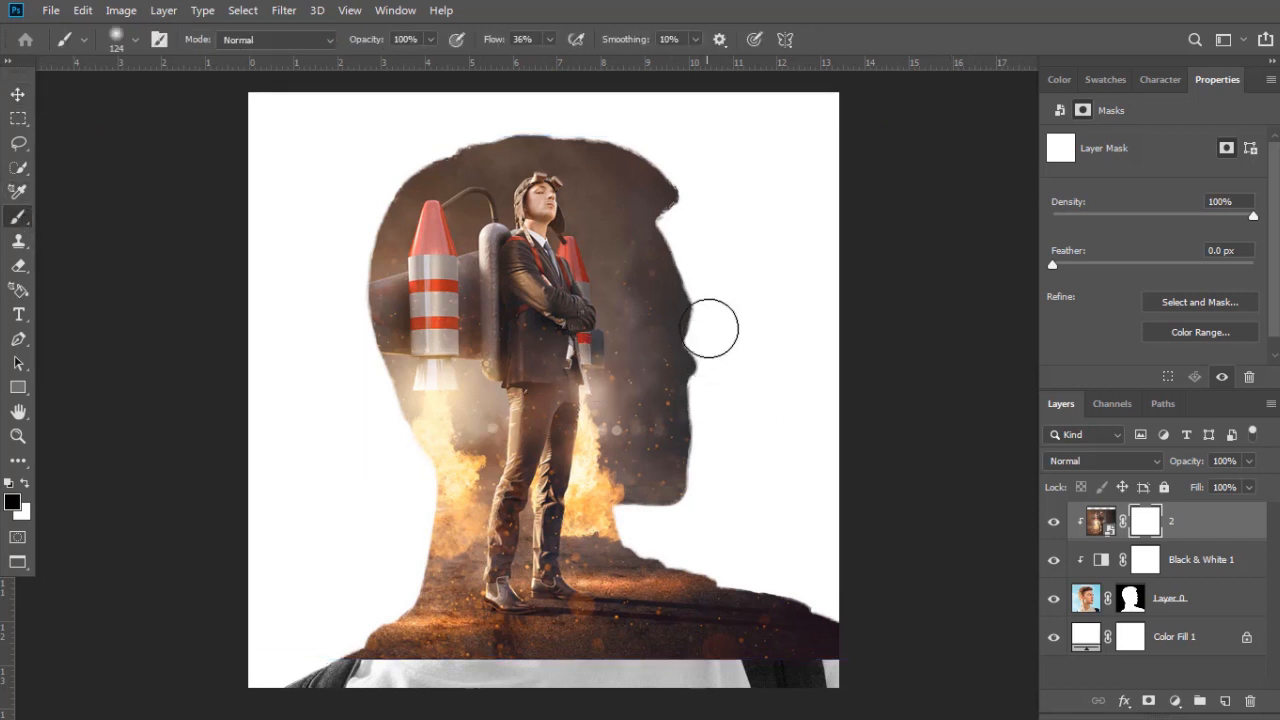
pyautogui.click(545, 39)
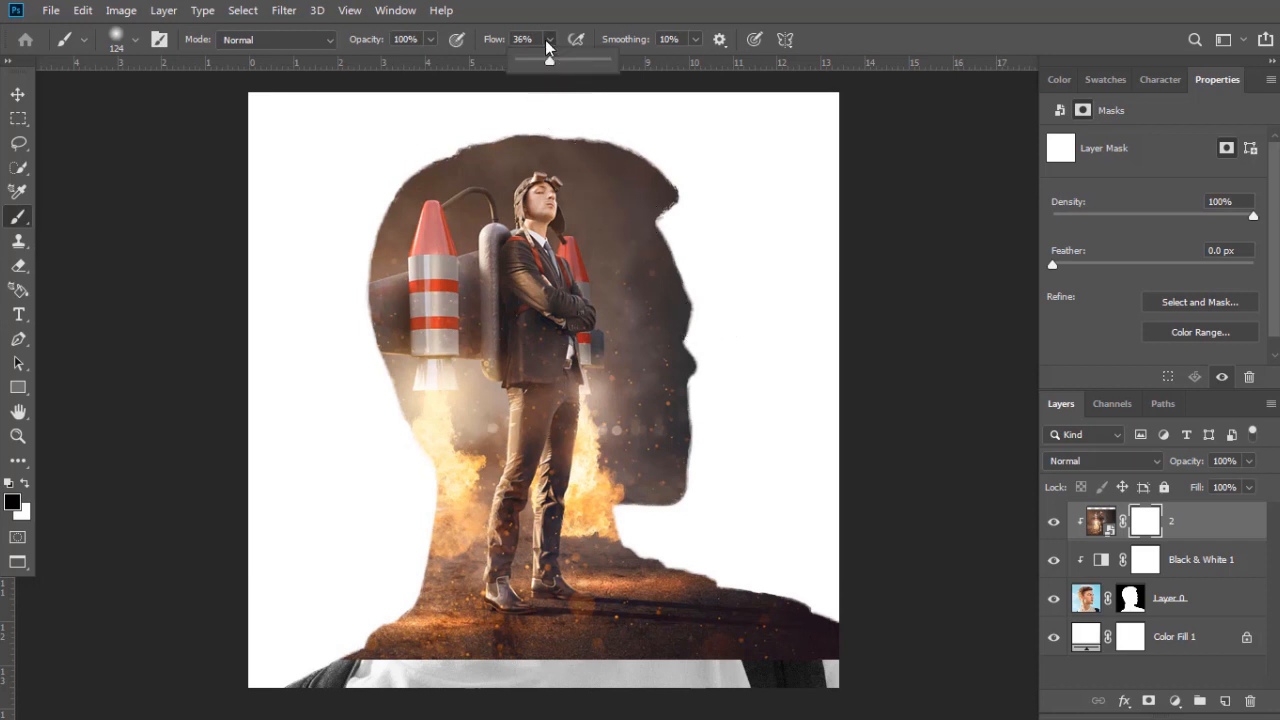
pyautogui.moveTo(550, 60); pyautogui.dragTo(545, 60)
# Paint black on the rocket layer's mask to reveal the portrait's face, chin, forehead and hair edge.
pyautogui.moveTo(705, 349)
pyautogui.mouseDown()
pyautogui.moveTo(709, 408)
pyautogui.moveTo(705, 379)
pyautogui.moveTo(693, 451)
pyautogui.moveTo(679, 420)
pyautogui.moveTo(665, 431)
pyautogui.moveTo(680, 445)
pyautogui.moveTo(666, 504)
pyautogui.moveTo(690, 319)
pyautogui.moveTo(641, 323)
pyautogui.moveTo(627, 302)
pyautogui.moveTo(630, 333)
pyautogui.moveTo(677, 323)
pyautogui.mouseUp()
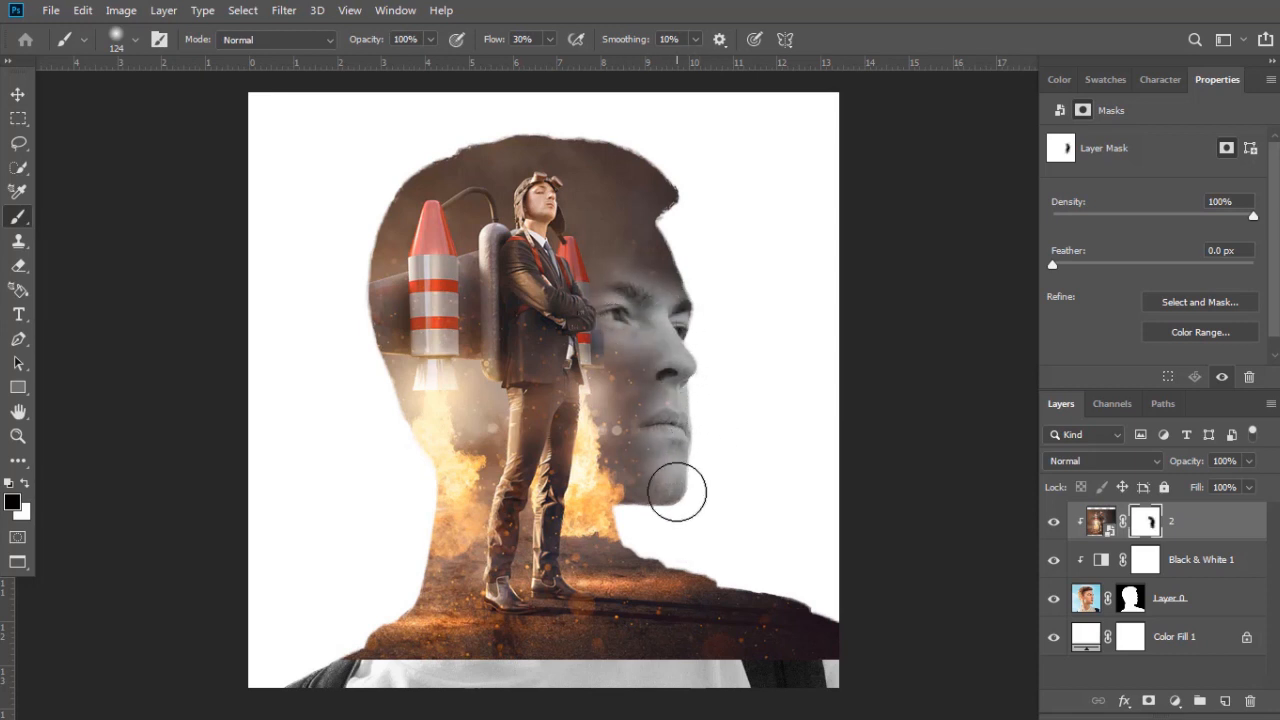
pyautogui.moveTo(677, 492); pyautogui.dragTo(683, 463)
pyautogui.moveTo(675, 385)
pyautogui.mouseDown()
pyautogui.moveTo(656, 444)
pyautogui.moveTo(674, 434)
pyautogui.moveTo(689, 474)
pyautogui.moveTo(673, 484)
pyautogui.moveTo(668, 438)
pyautogui.mouseUp()
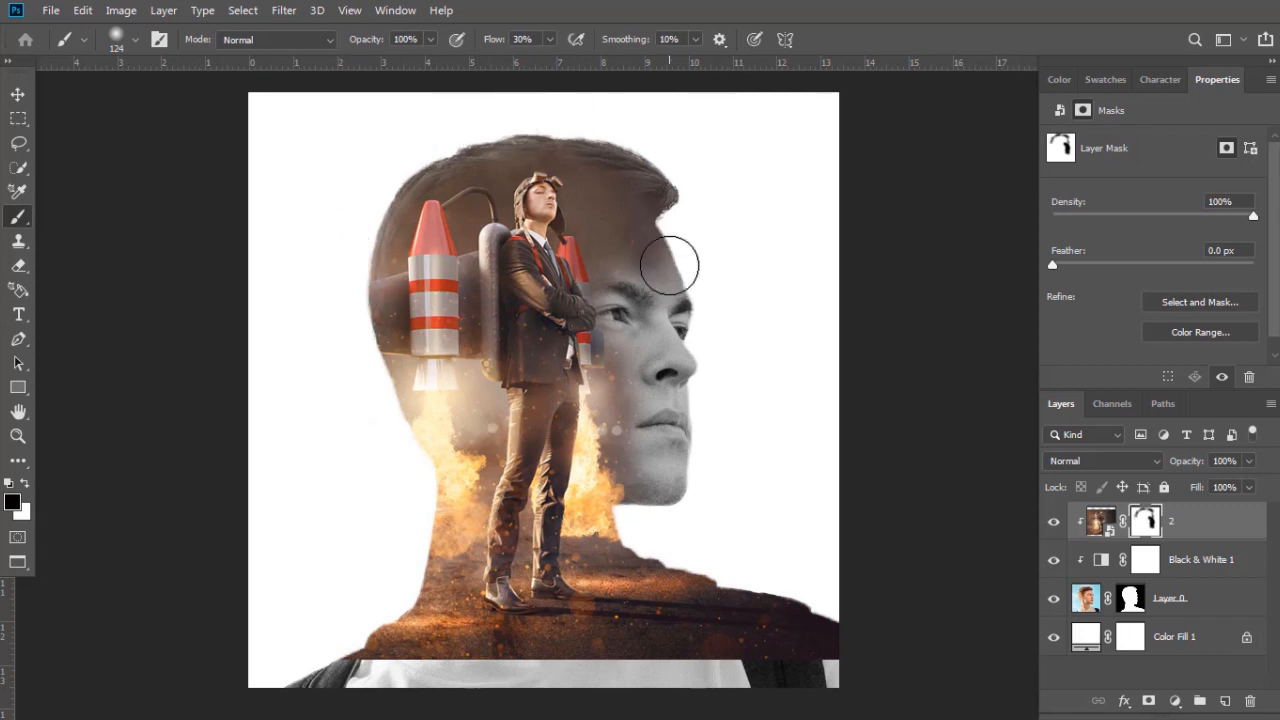
pyautogui.moveTo(669, 265)
pyautogui.mouseDown()
pyautogui.moveTo(719, 378)
pyautogui.moveTo(676, 297)
pyautogui.moveTo(655, 137)
pyautogui.mouseUp()
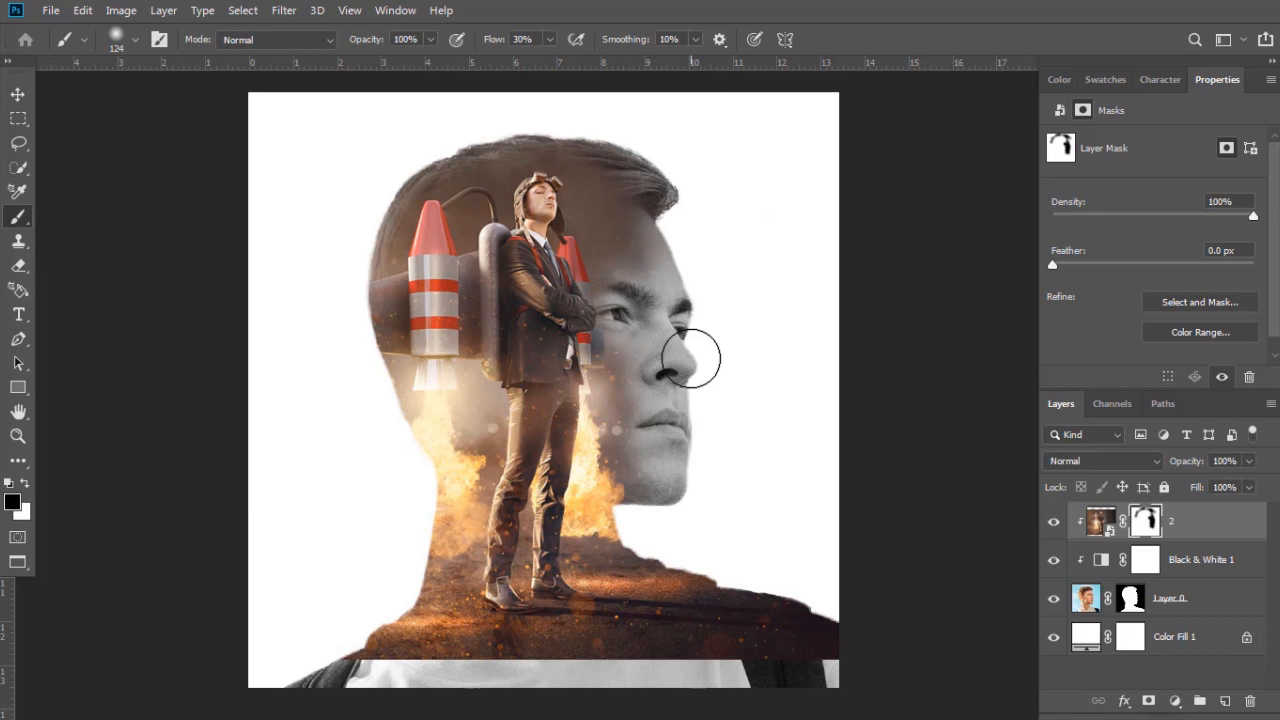
# Mask the rocket image off the shirt and shoulders with a 93% hardness brush, softening to 39% around the neckline.
pyautogui.scroll(3, 716, 656)
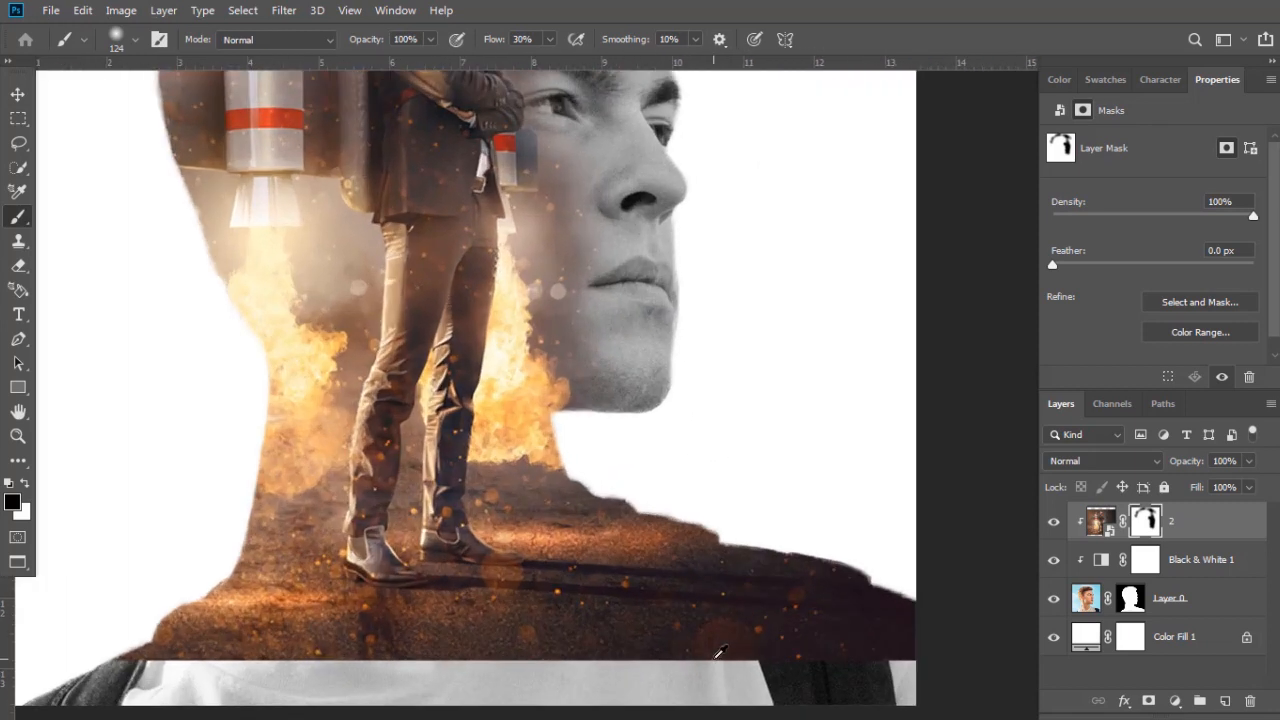
pyautogui.moveTo(716, 656); pyautogui.dragTo(807, 591)
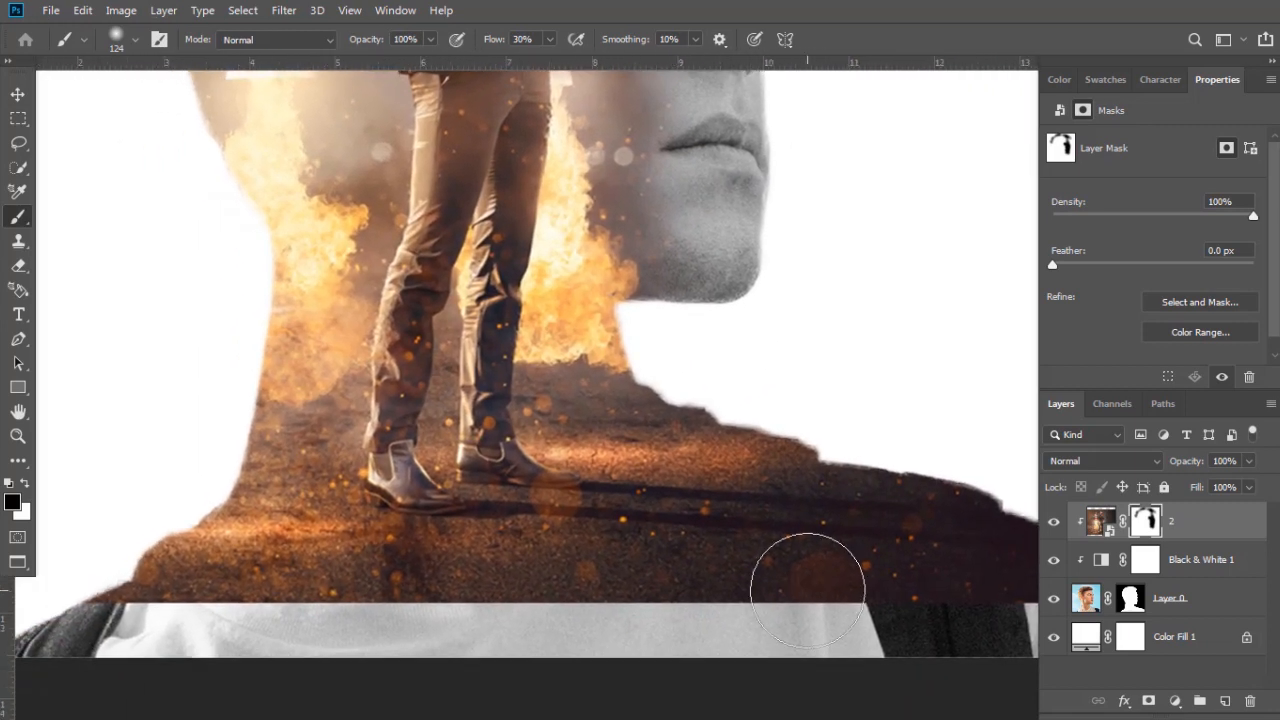
pyautogui.rightClick(805, 475)
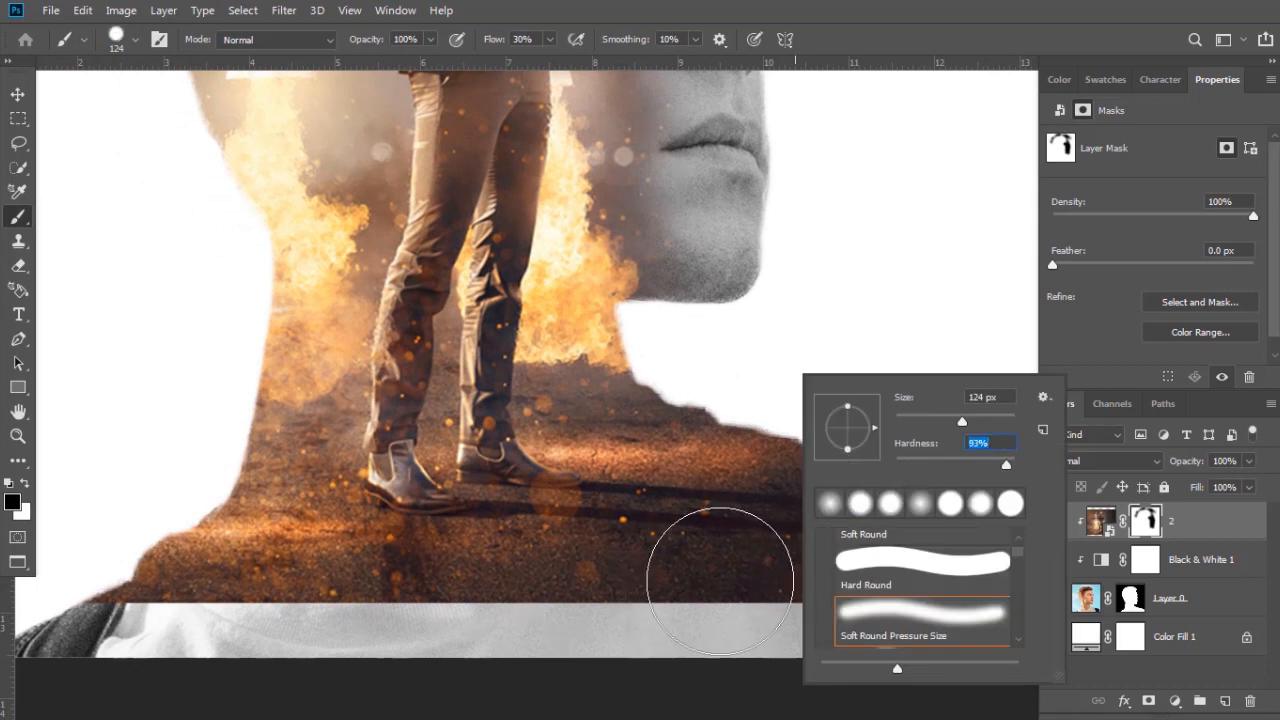
pyautogui.moveTo(708, 557)
pyautogui.mouseDown()
pyautogui.moveTo(717, 591)
pyautogui.moveTo(777, 599)
pyautogui.moveTo(976, 533)
pyautogui.moveTo(971, 553)
pyautogui.moveTo(850, 623)
pyautogui.moveTo(955, 685)
pyautogui.mouseUp()
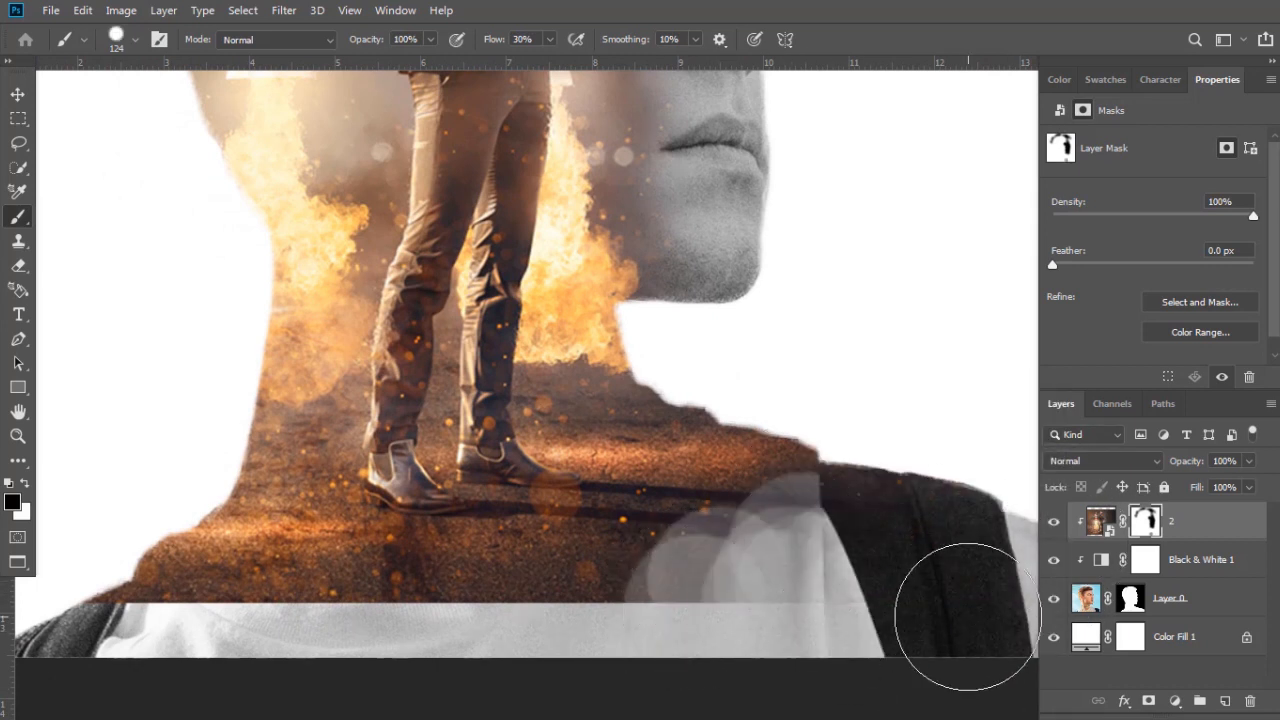
pyautogui.moveTo(875, 594); pyautogui.dragTo(772, 563)
pyautogui.moveTo(571, 586)
pyautogui.mouseDown()
pyautogui.moveTo(605, 614)
pyautogui.moveTo(734, 423)
pyautogui.moveTo(486, 571)
pyautogui.moveTo(390, 530)
pyautogui.moveTo(499, 580)
pyautogui.moveTo(704, 548)
pyautogui.mouseUp()
pyautogui.moveTo(718, 503)
pyautogui.mouseDown()
pyautogui.moveTo(727, 455)
pyautogui.moveTo(844, 343)
pyautogui.moveTo(799, 411)
pyautogui.moveTo(723, 480)
pyautogui.moveTo(500, 539)
pyautogui.moveTo(286, 522)
pyautogui.moveTo(457, 552)
pyautogui.moveTo(487, 527)
pyautogui.moveTo(198, 494)
pyautogui.moveTo(385, 514)
pyautogui.moveTo(659, 586)
pyautogui.moveTo(501, 576)
pyautogui.moveTo(565, 529)
pyautogui.moveTo(688, 500)
pyautogui.moveTo(769, 365)
pyautogui.moveTo(796, 418)
pyautogui.moveTo(693, 455)
pyautogui.moveTo(720, 482)
pyautogui.moveTo(762, 446)
pyautogui.moveTo(668, 534)
pyautogui.moveTo(822, 357)
pyautogui.moveTo(662, 504)
pyautogui.moveTo(590, 517)
pyautogui.moveTo(735, 453)
pyautogui.mouseUp()
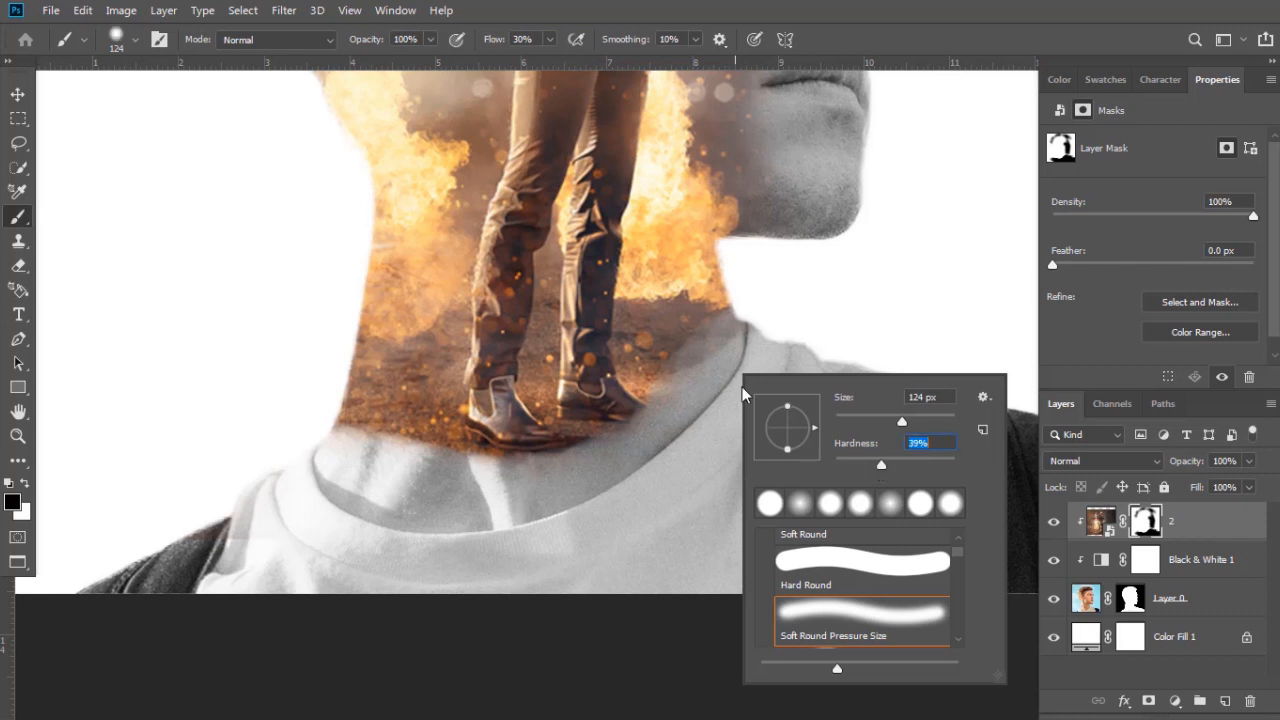
# Paint white with a harder brush to restore the rocket image over the neck, down to the shirt collar.
pyautogui.click(27, 484)
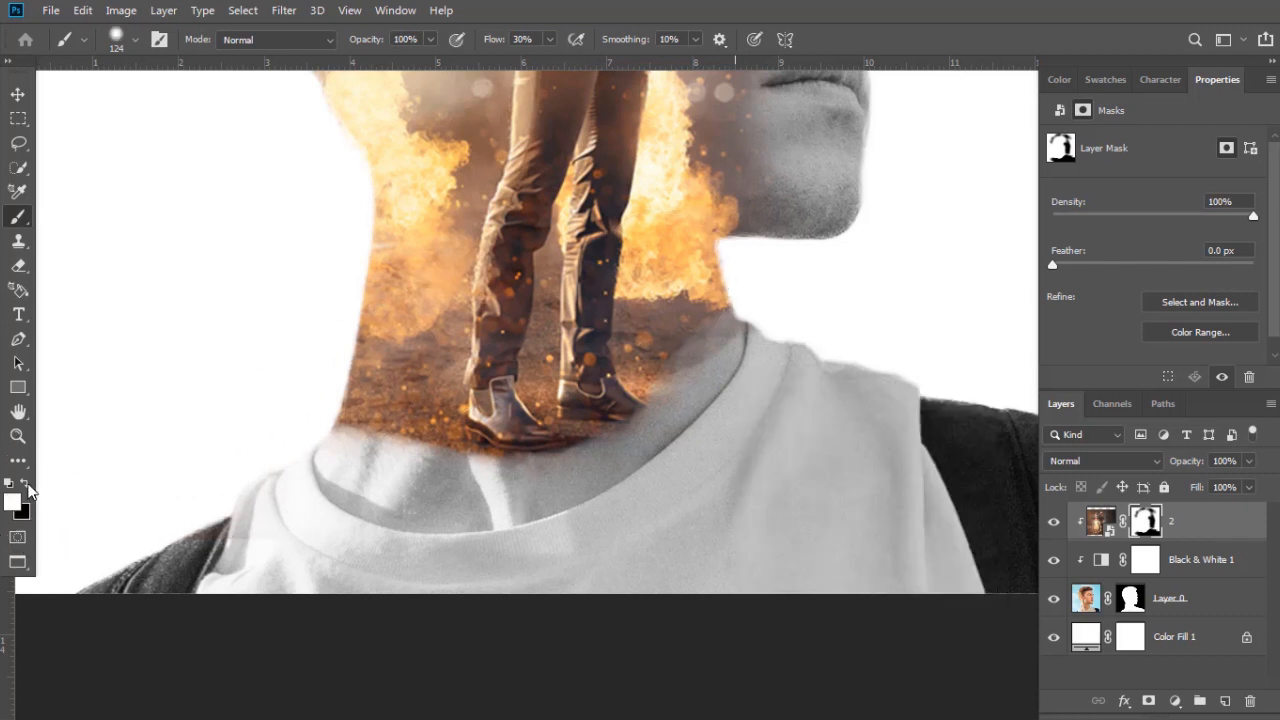
pyautogui.moveTo(429, 417)
pyautogui.mouseDown()
pyautogui.moveTo(379, 440)
pyautogui.moveTo(449, 446)
pyautogui.moveTo(404, 462)
pyautogui.mouseUp()
pyautogui.rightClick(404, 462)
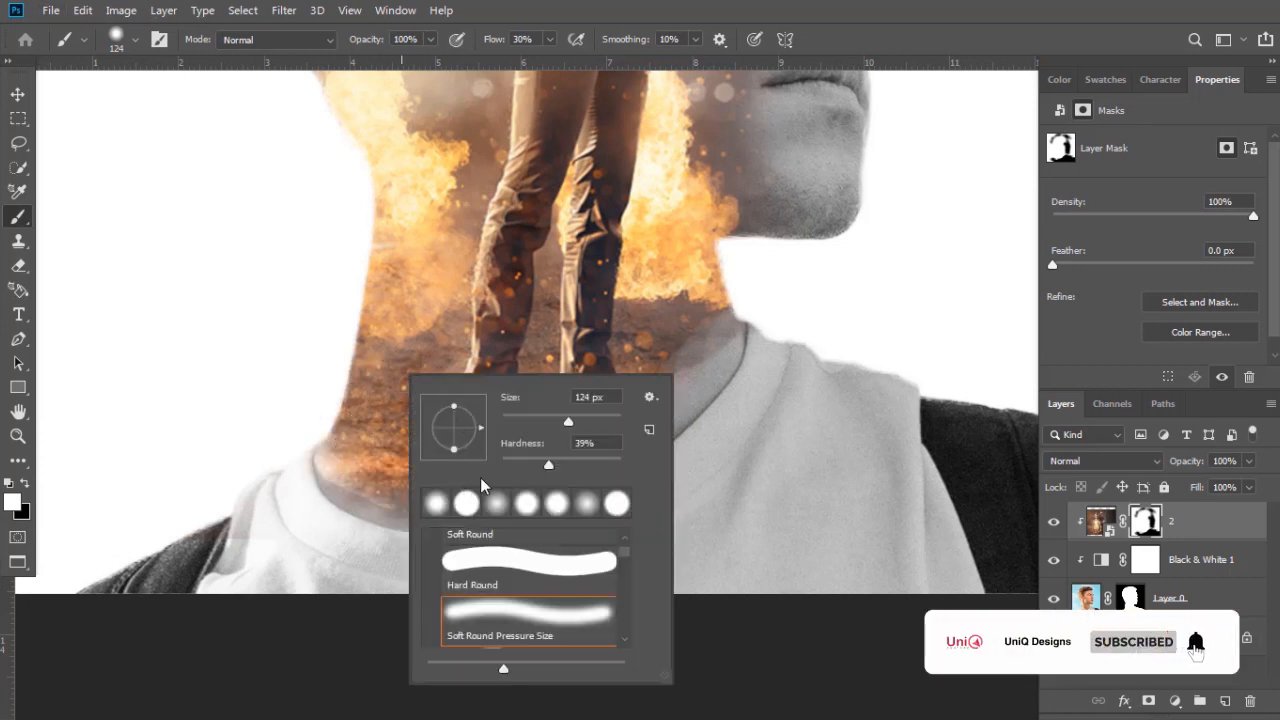
pyautogui.moveTo(552, 461); pyautogui.dragTo(628, 472)
pyautogui.click(380, 428)
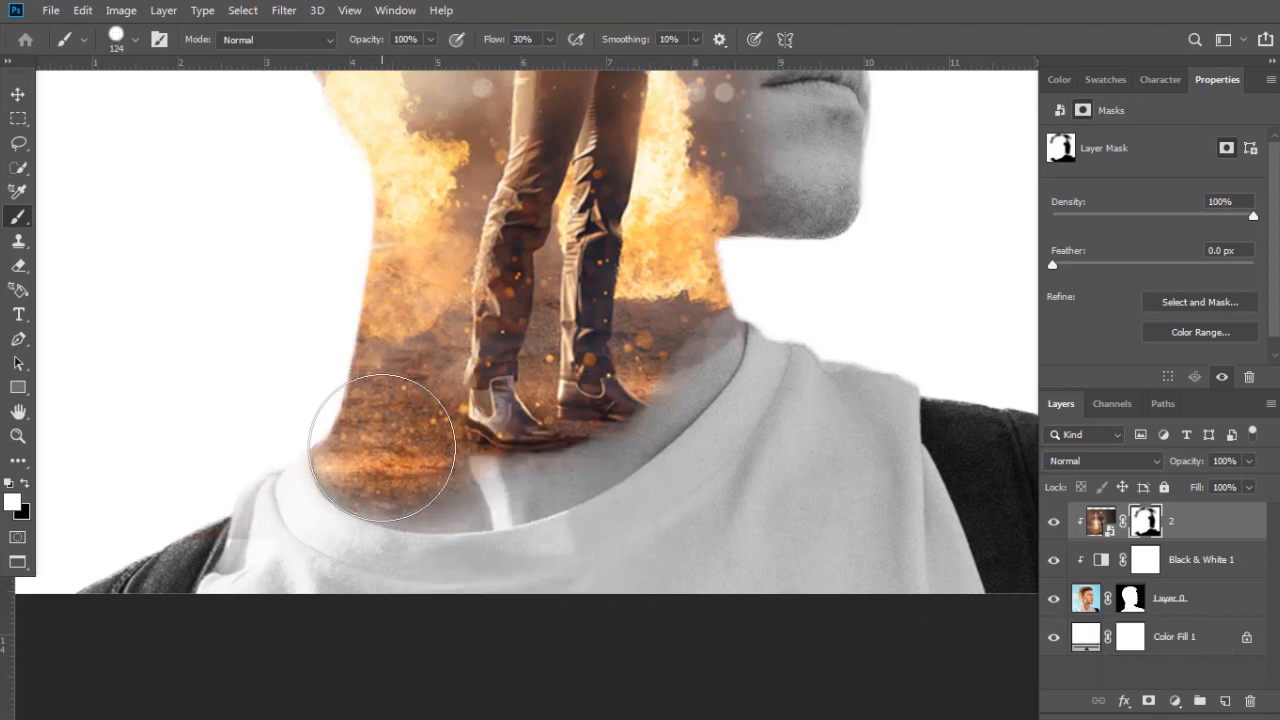
pyautogui.moveTo(382, 447)
pyautogui.mouseDown()
pyautogui.moveTo(460, 440)
pyautogui.moveTo(671, 323)
pyautogui.moveTo(577, 409)
pyautogui.moveTo(477, 426)
pyautogui.moveTo(472, 456)
pyautogui.moveTo(424, 456)
pyautogui.moveTo(506, 454)
pyautogui.moveTo(654, 319)
pyautogui.moveTo(665, 336)
pyautogui.moveTo(599, 404)
pyautogui.moveTo(492, 454)
pyautogui.moveTo(448, 456)
pyautogui.moveTo(650, 336)
pyautogui.moveTo(660, 346)
pyautogui.moveTo(670, 322)
pyautogui.moveTo(672, 338)
pyautogui.moveTo(568, 307)
pyautogui.moveTo(496, 454)
pyautogui.moveTo(382, 448)
pyautogui.moveTo(422, 456)
pyautogui.moveTo(557, 433)
pyautogui.moveTo(652, 302)
pyautogui.moveTo(650, 360)
pyautogui.mouseUp()
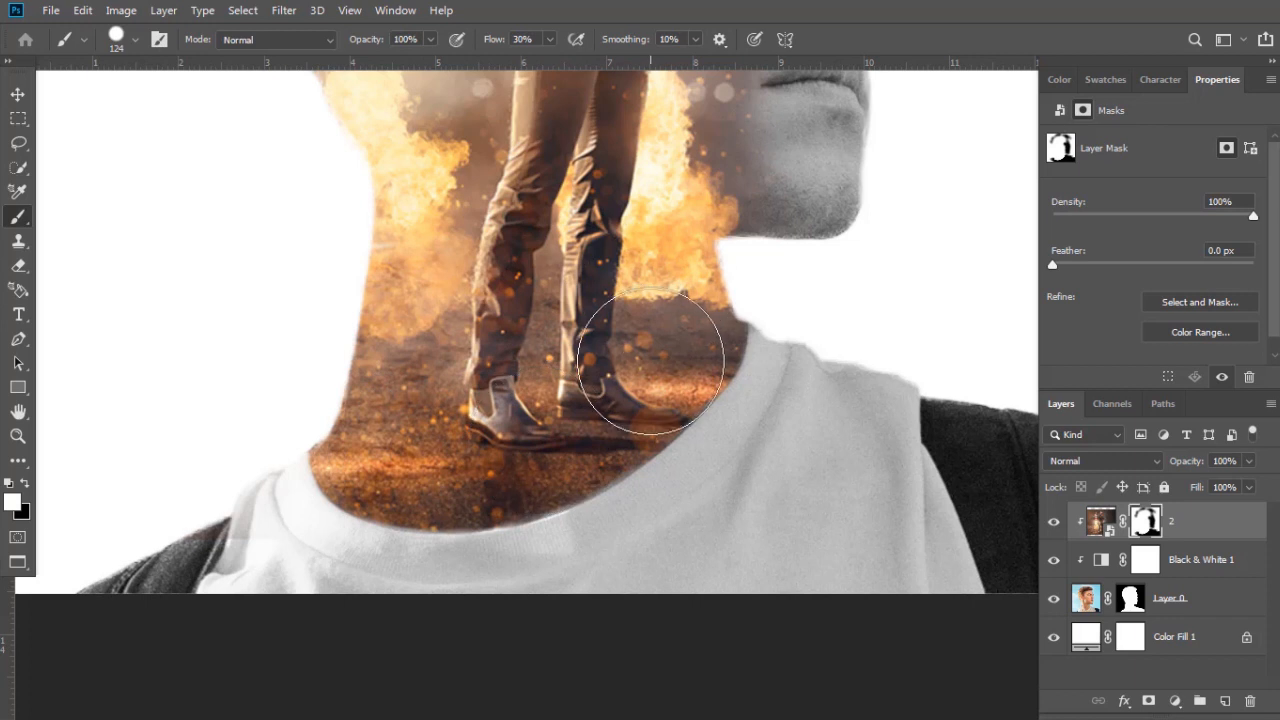
# Change the background solid color fill to light orange e7c58f.
pyautogui.scroll(-4, 632, 318)
pyautogui.moveTo(934, 275); pyautogui.dragTo(871, 386)
pyautogui.scroll(1, 871, 398)
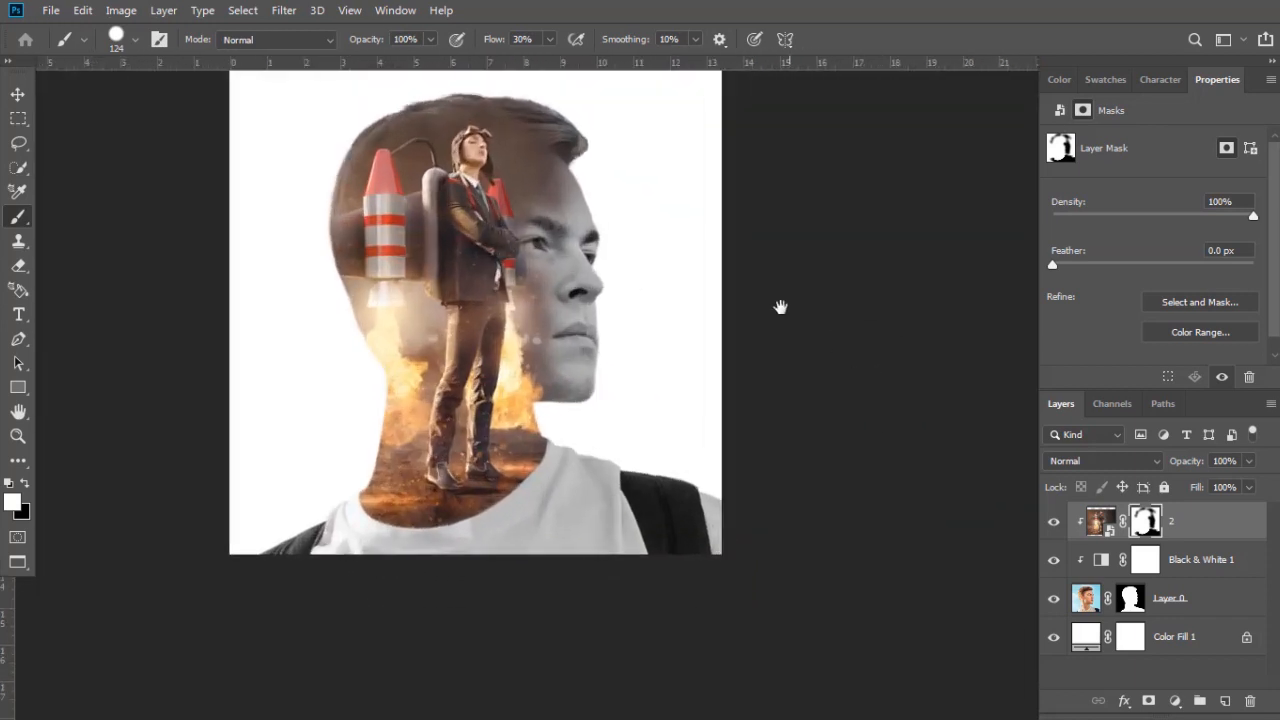
pyautogui.moveTo(780, 307); pyautogui.dragTo(883, 391)
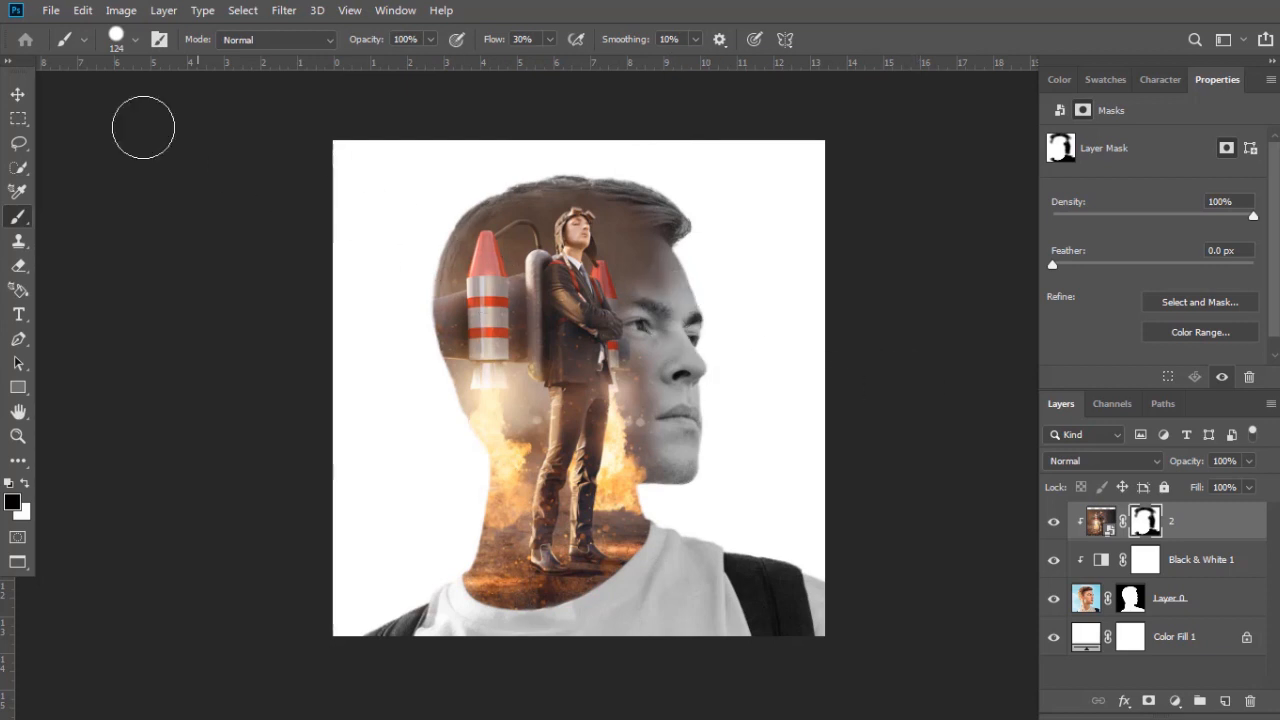
pyautogui.click(16, 101)
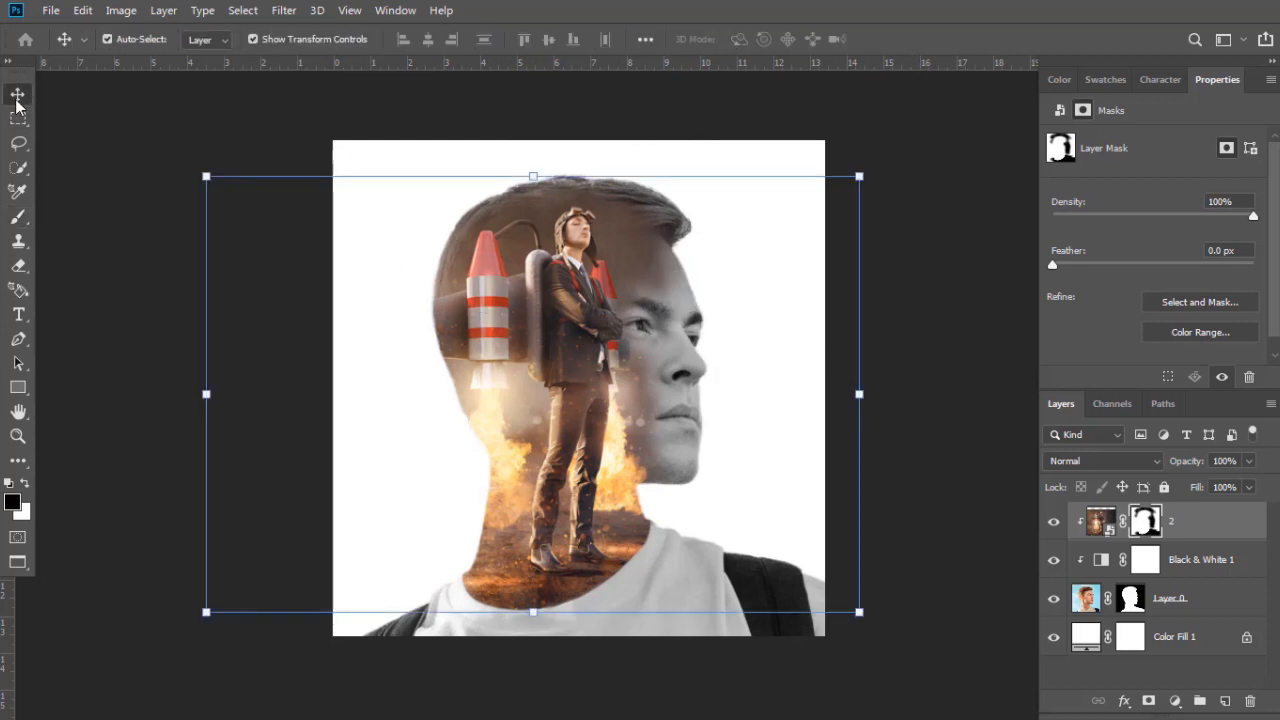
pyautogui.click(947, 484)
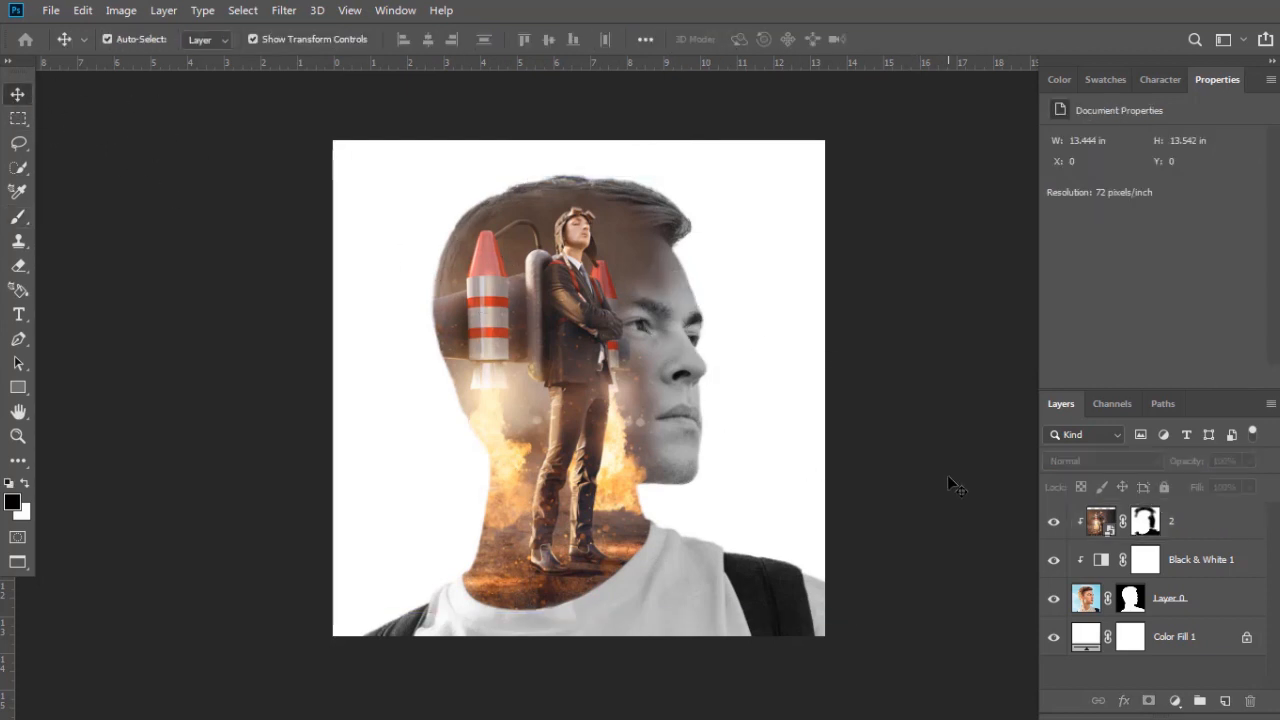
pyautogui.doubleClick(1085, 640)
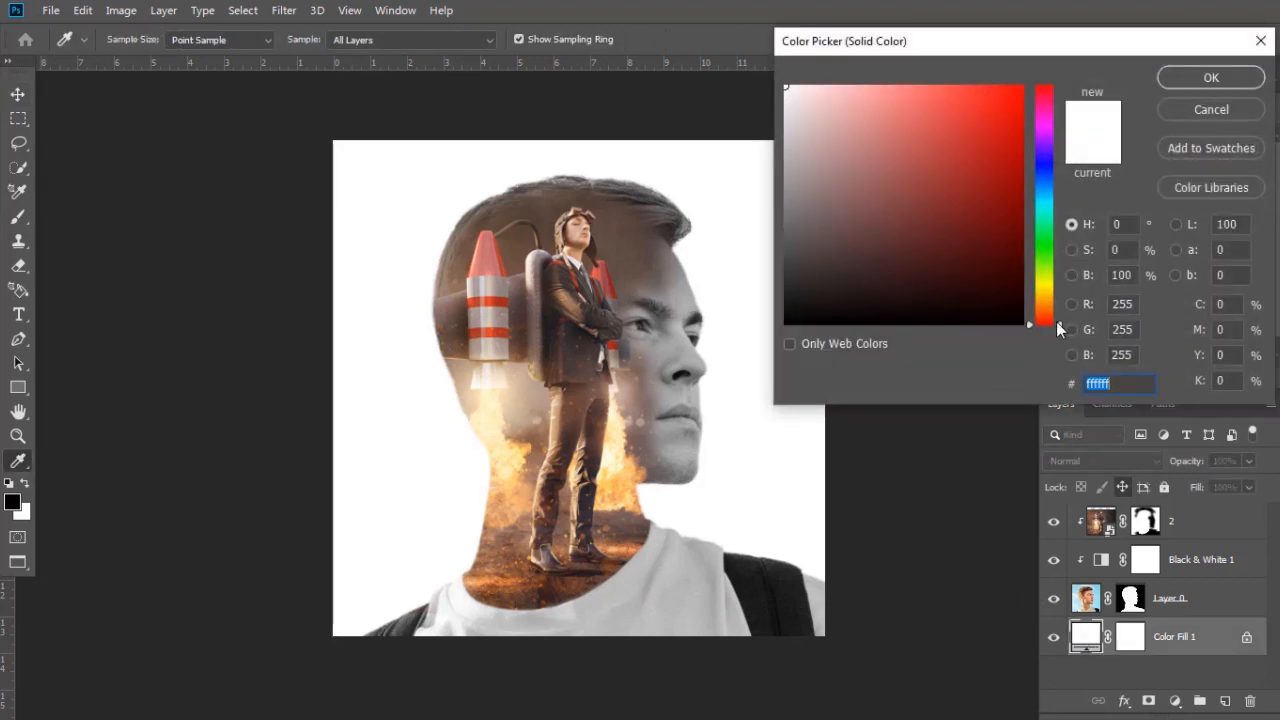
pyautogui.moveTo(1060, 321)
pyautogui.mouseDown()
pyautogui.moveTo(1060, 294)
pyautogui.moveTo(1060, 308)
pyautogui.mouseUp()
pyautogui.moveTo(934, 169)
pyautogui.mouseDown()
pyautogui.moveTo(929, 137)
pyautogui.moveTo(849, 123)
pyautogui.moveTo(888, 113)
pyautogui.mouseUp()
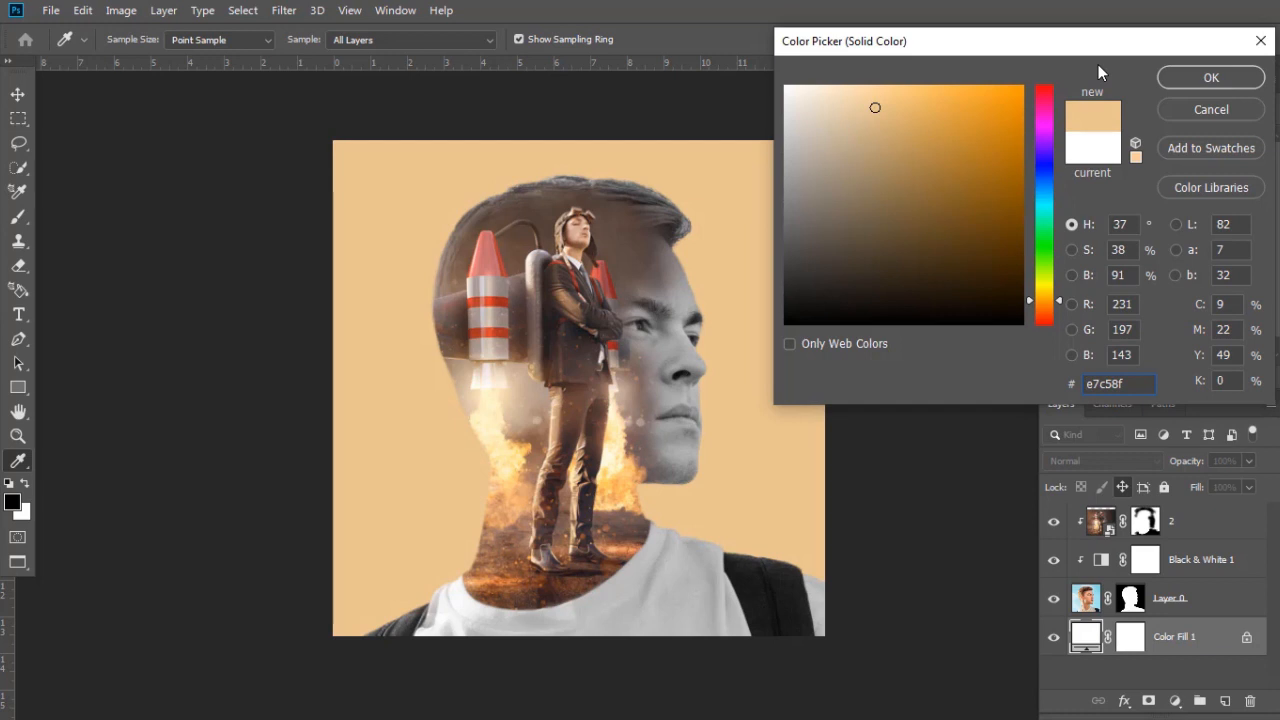
pyautogui.click(1186, 84)
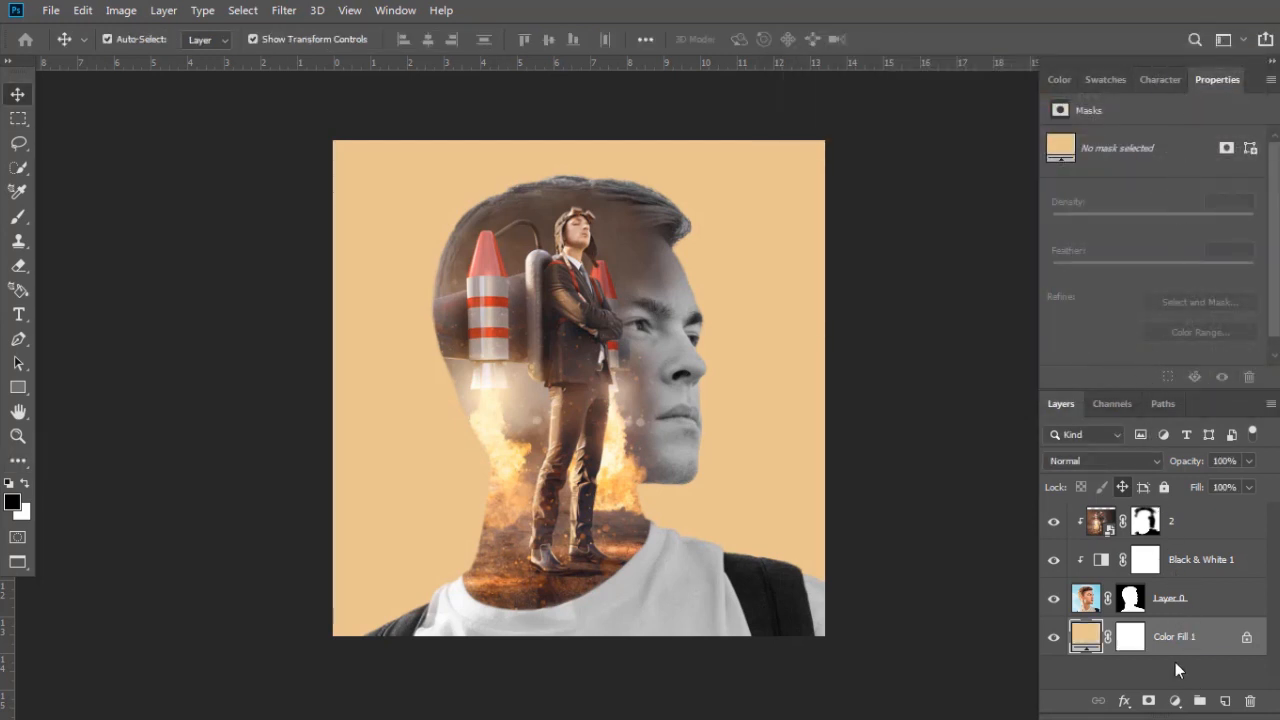
# Add a clipped Color Balance adjustment above the Black & White adjustment and set its midtones Cyan–Red value to +29.
pyautogui.click(1197, 606)
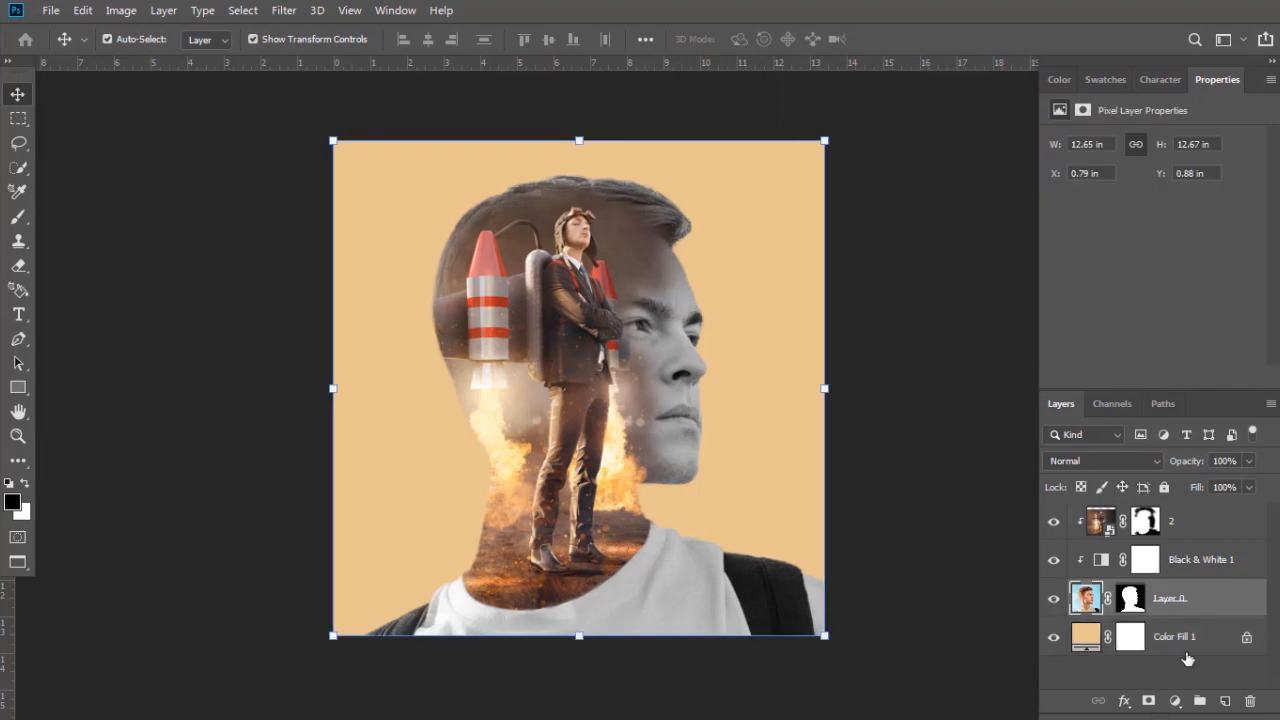
pyautogui.click(1174, 704)
pyautogui.click(1177, 543)
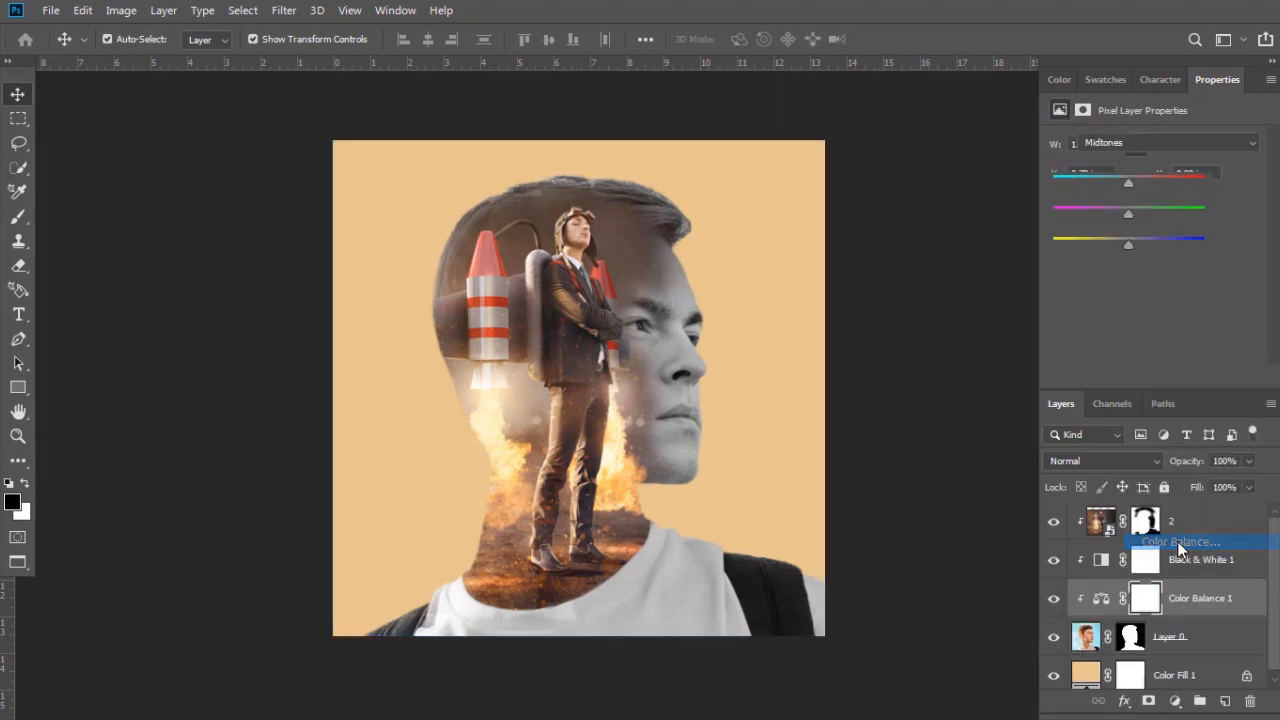
pyautogui.moveTo(1144, 597); pyautogui.dragTo(1099, 547)
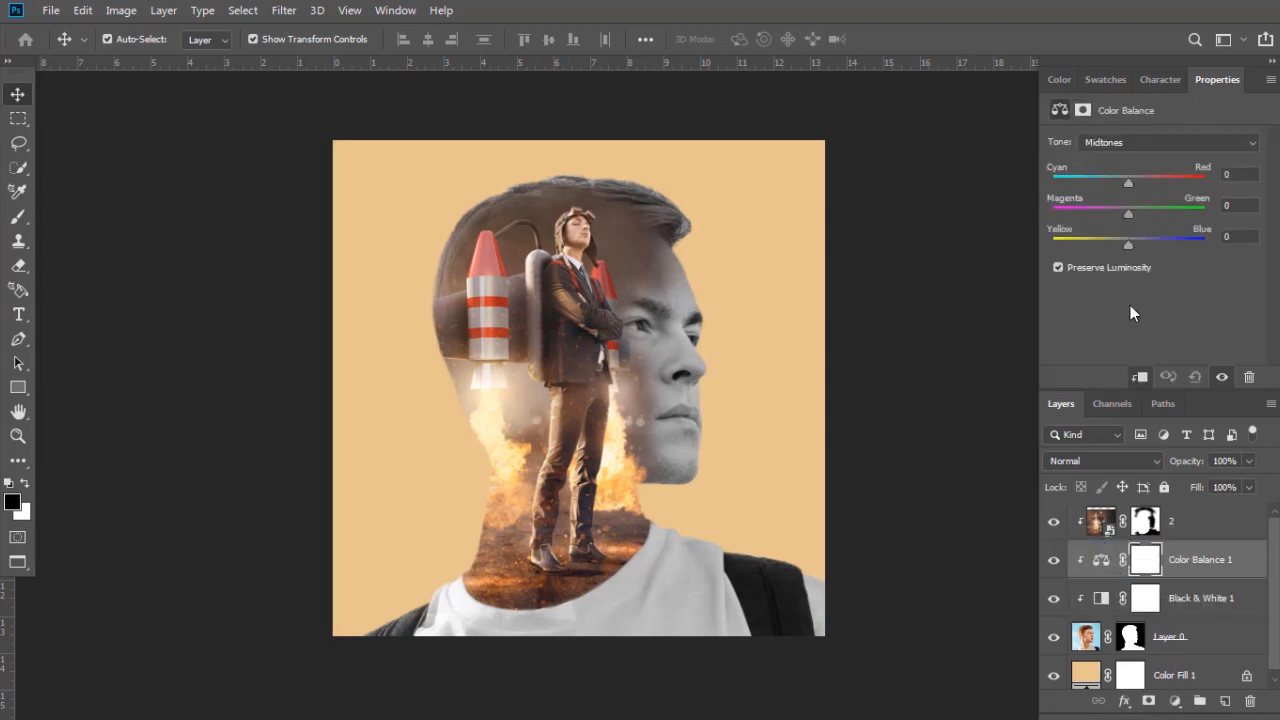
pyautogui.moveTo(1126, 182); pyautogui.dragTo(1151, 185)
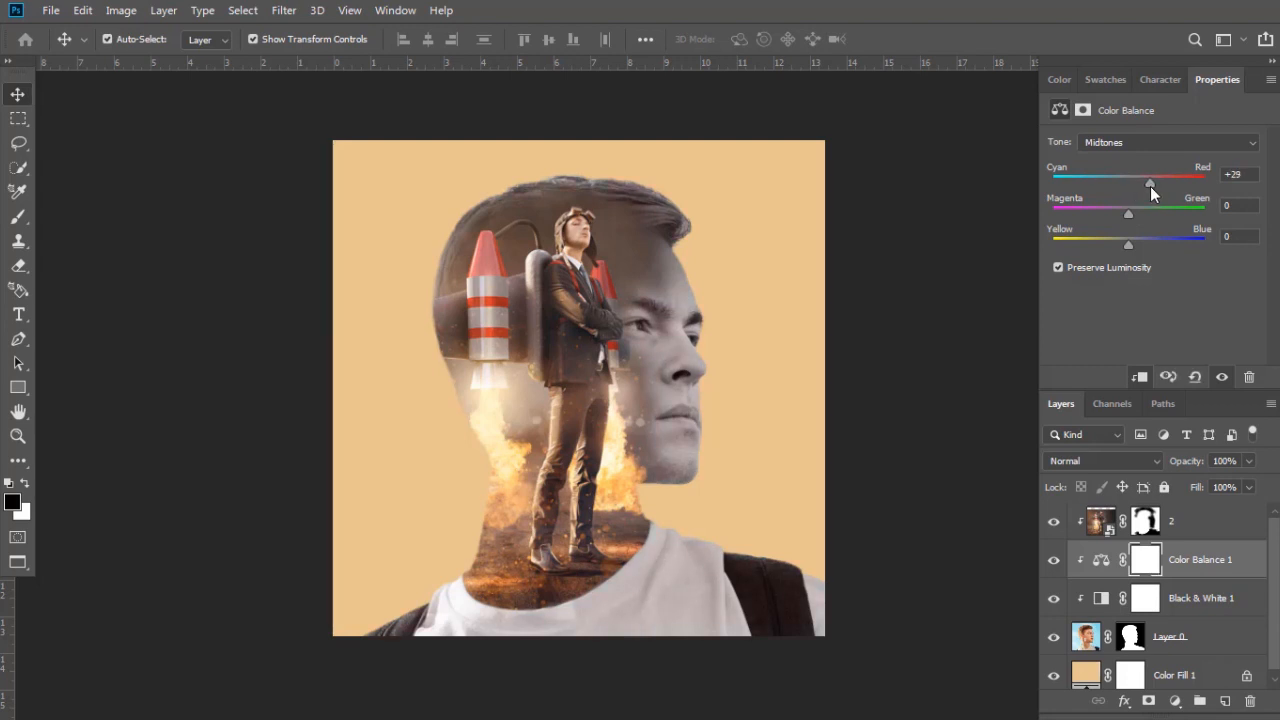